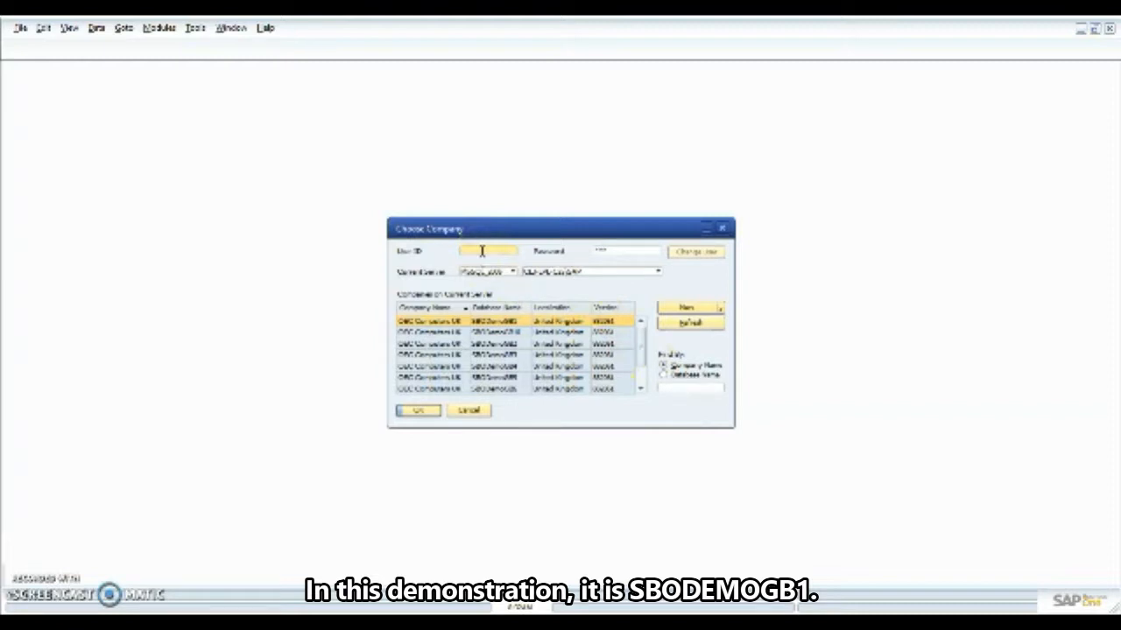
# Log in to the SBODemoGB1 company with the user ID and password.
pyautogui.click(481, 251)
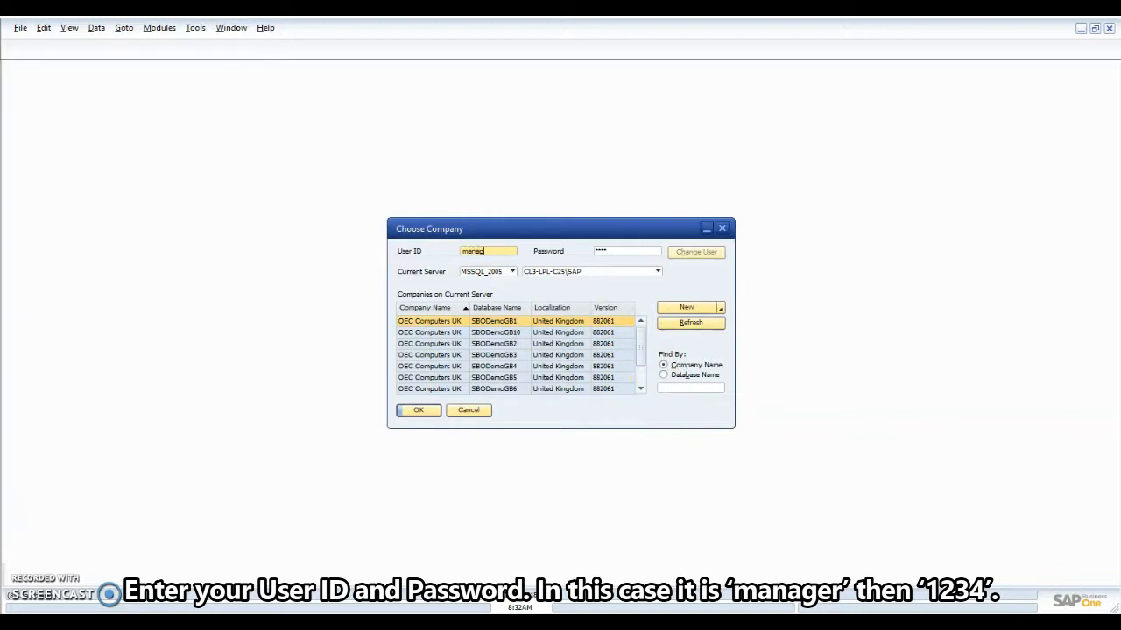
pyautogui.press('Tab')
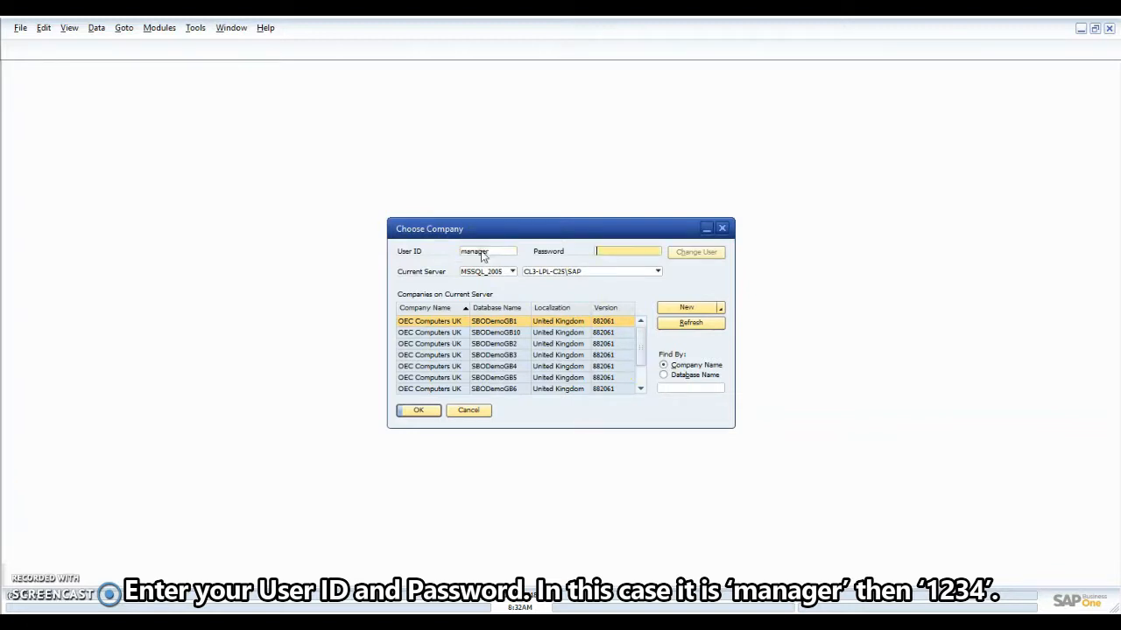
pyautogui.write('1234')
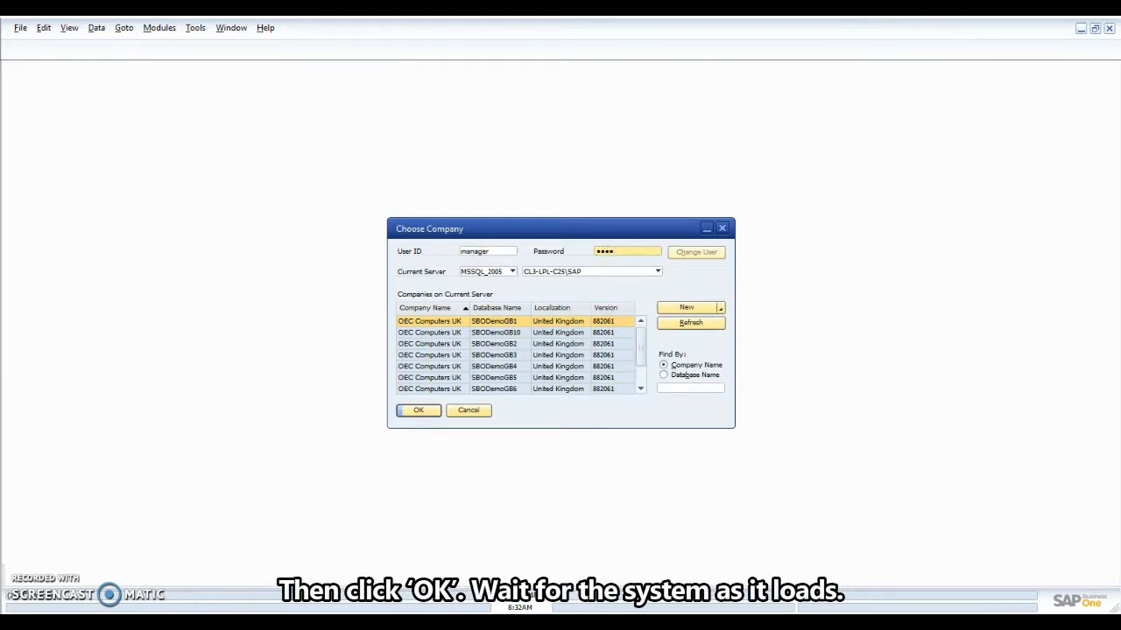
pyautogui.click(409, 417)
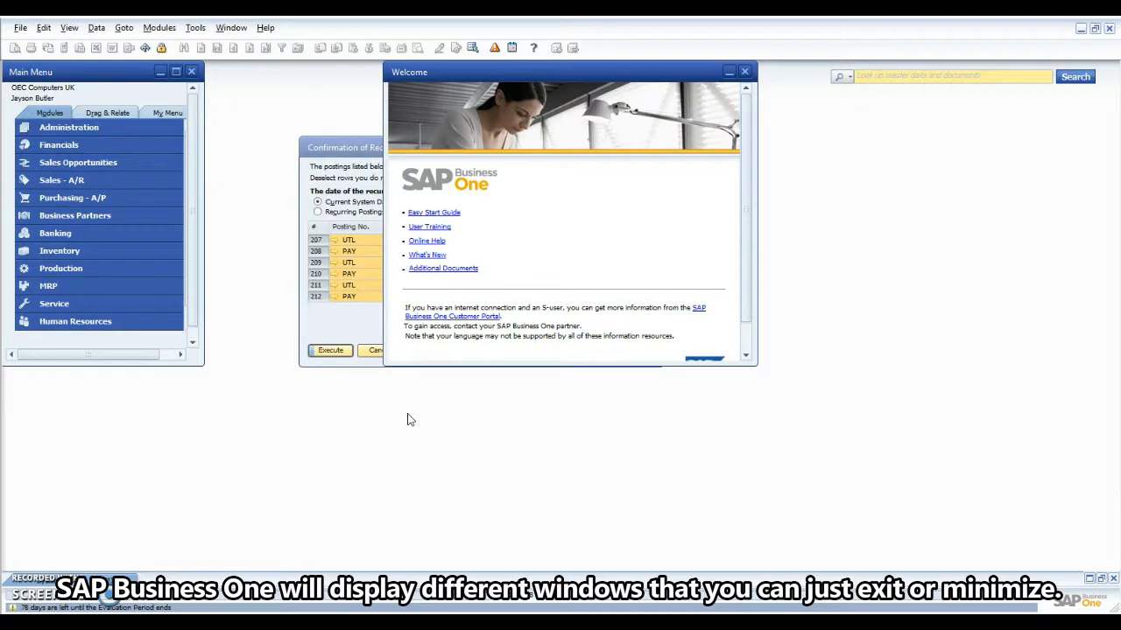
# Minimize the Welcome and Confirmation of Recurring Postings windows.
pyautogui.click(729, 72)
pyautogui.click(614, 144)
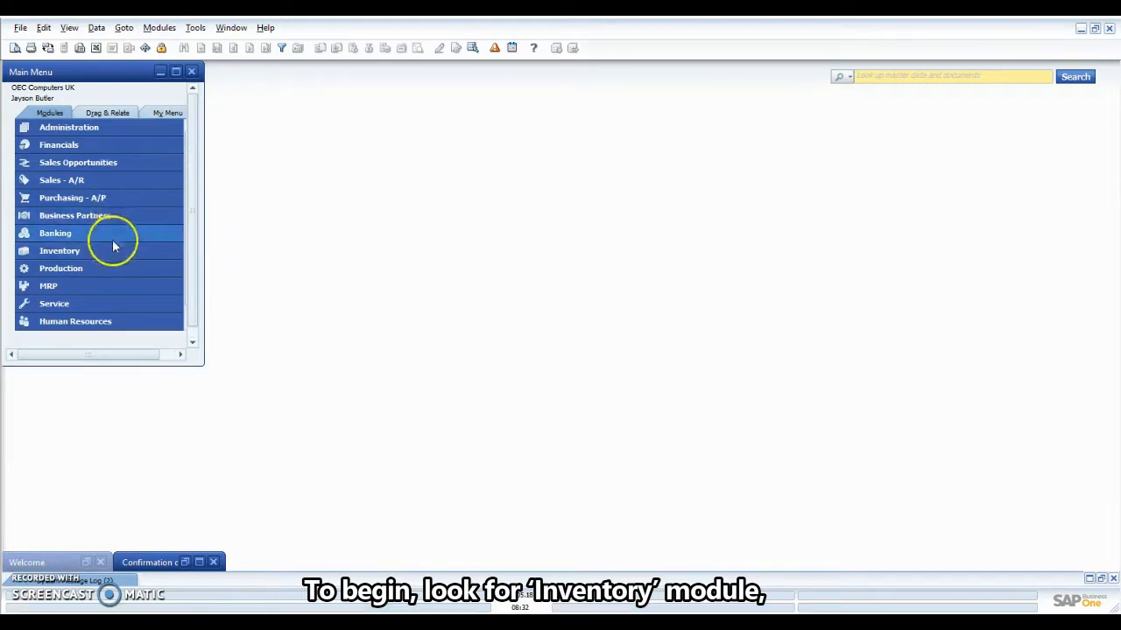
# Open Pick and Pack Manager under Inventory > Pick and Pack.
pyautogui.click(111, 247)
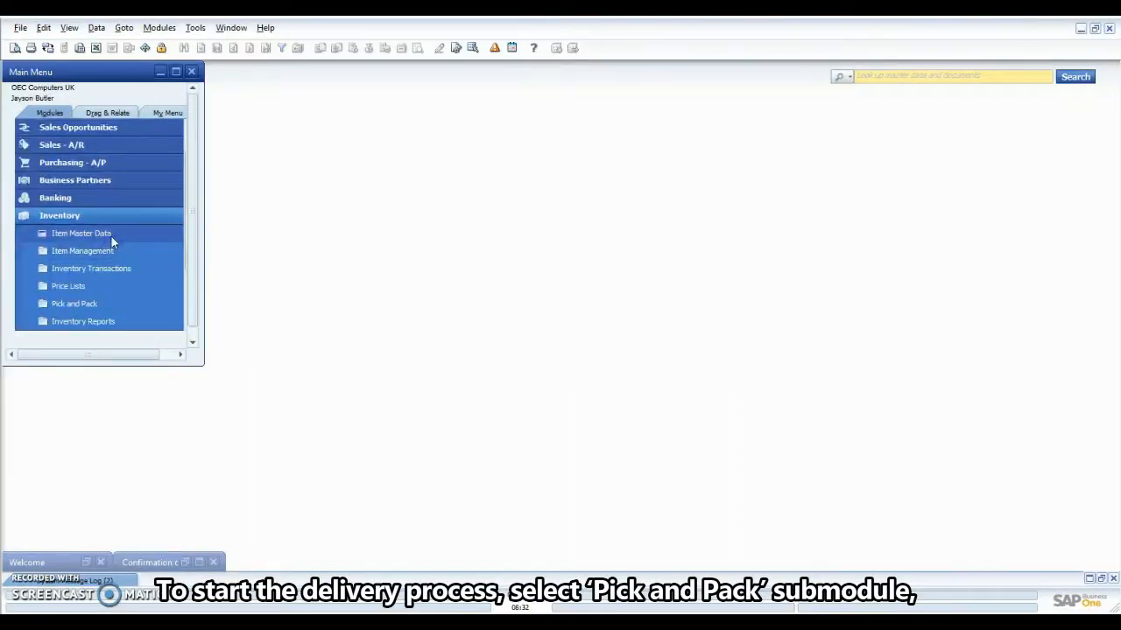
pyautogui.click(108, 305)
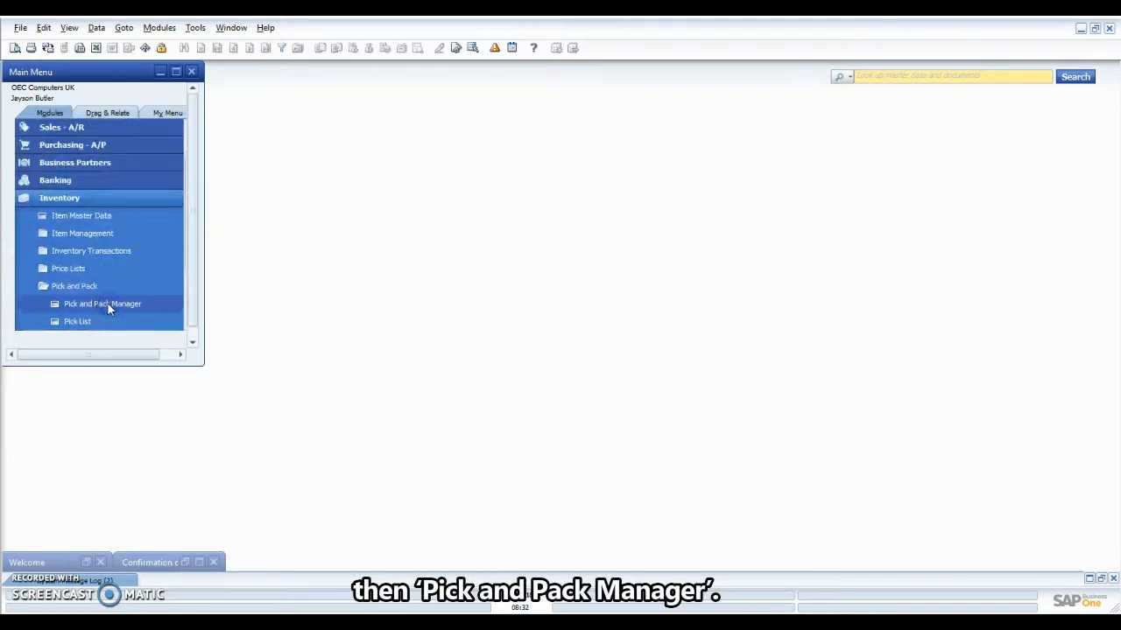
pyautogui.click(107, 305)
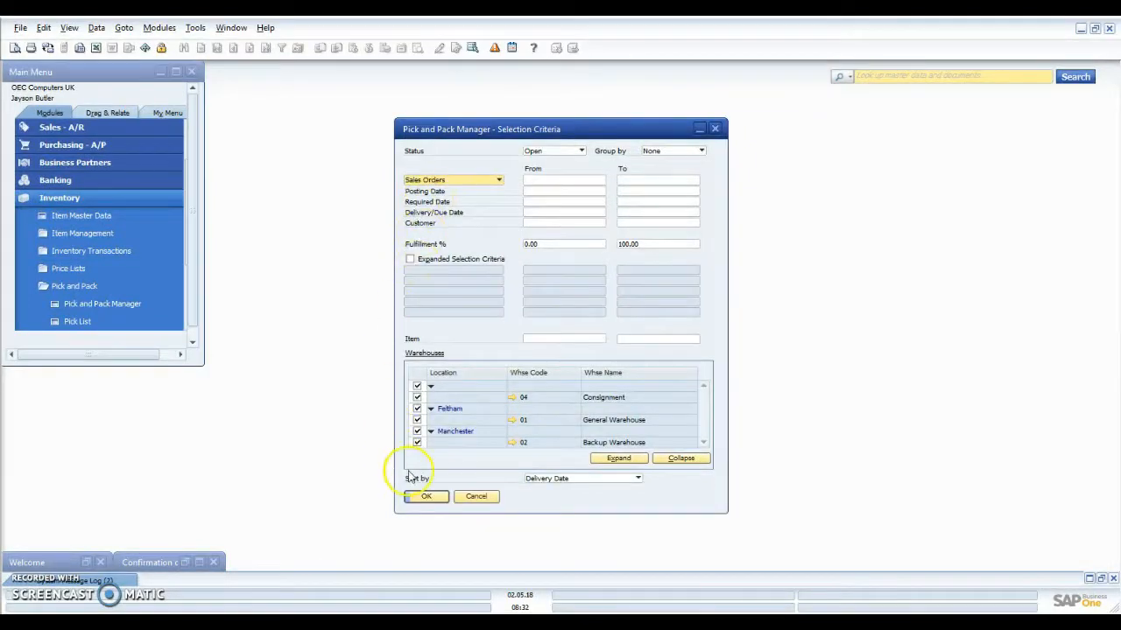
# List all open undelivered sales order lines and review them full screen.
pyautogui.click(425, 497)
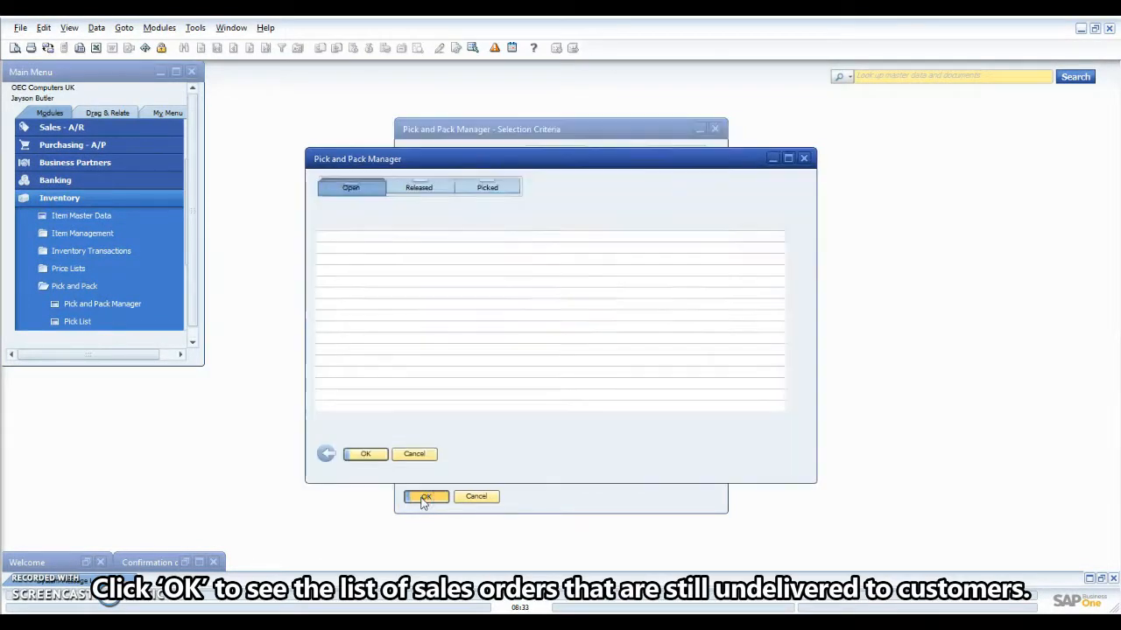
pyautogui.click(789, 157)
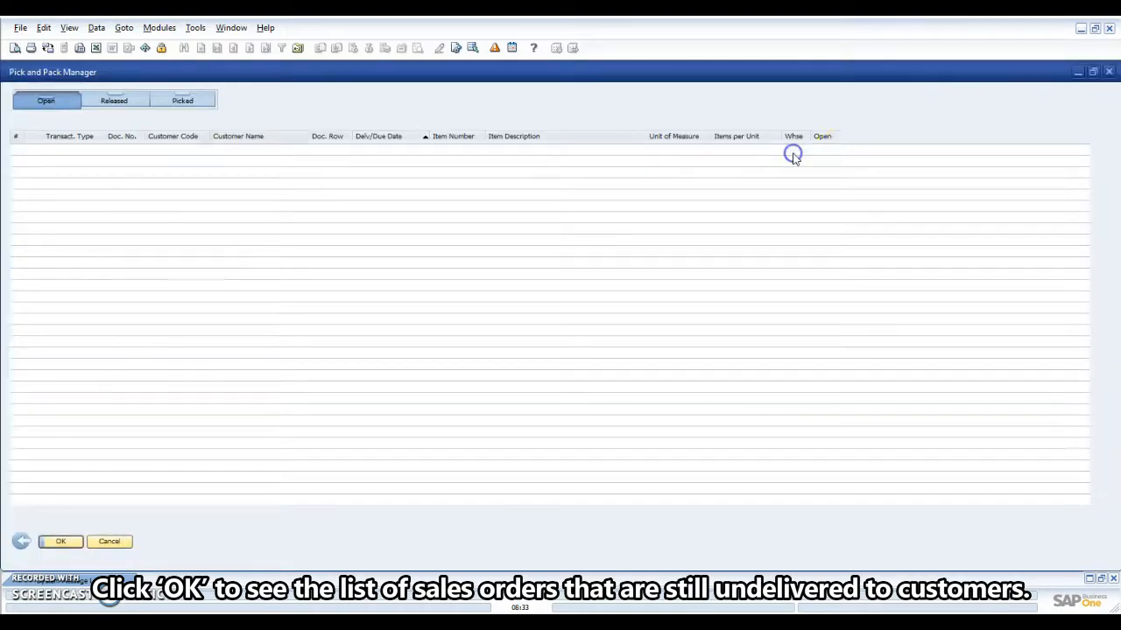
pyautogui.moveTo(1092, 160)
pyautogui.mouseDown()
pyautogui.moveTo(1100, 361)
pyautogui.moveTo(1094, 158)
pyautogui.mouseUp()
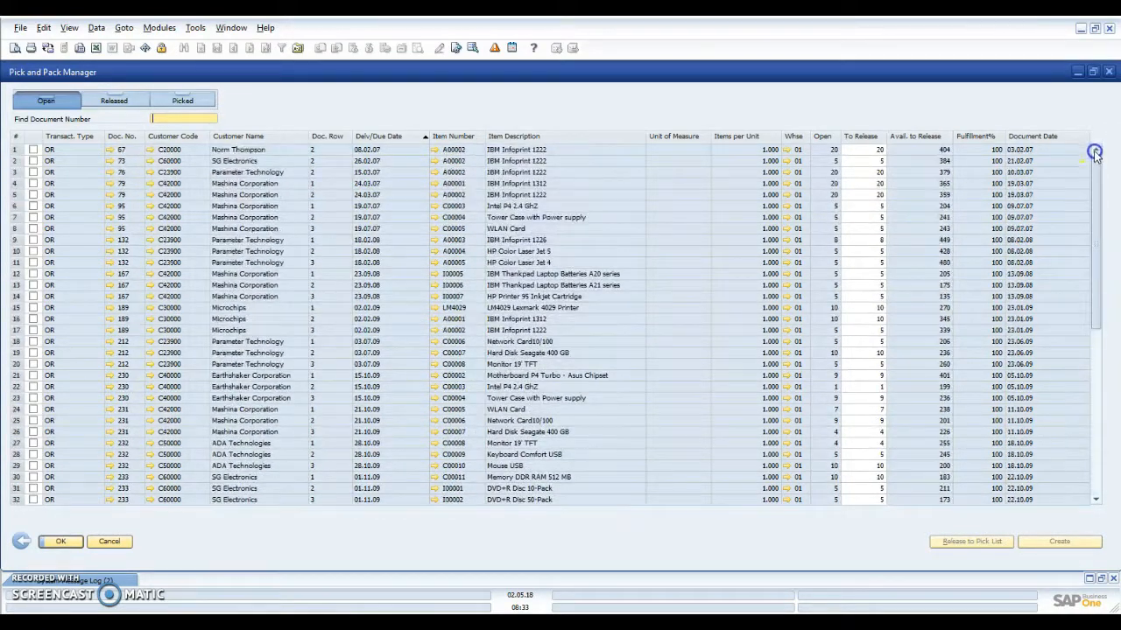
pyautogui.click(1092, 73)
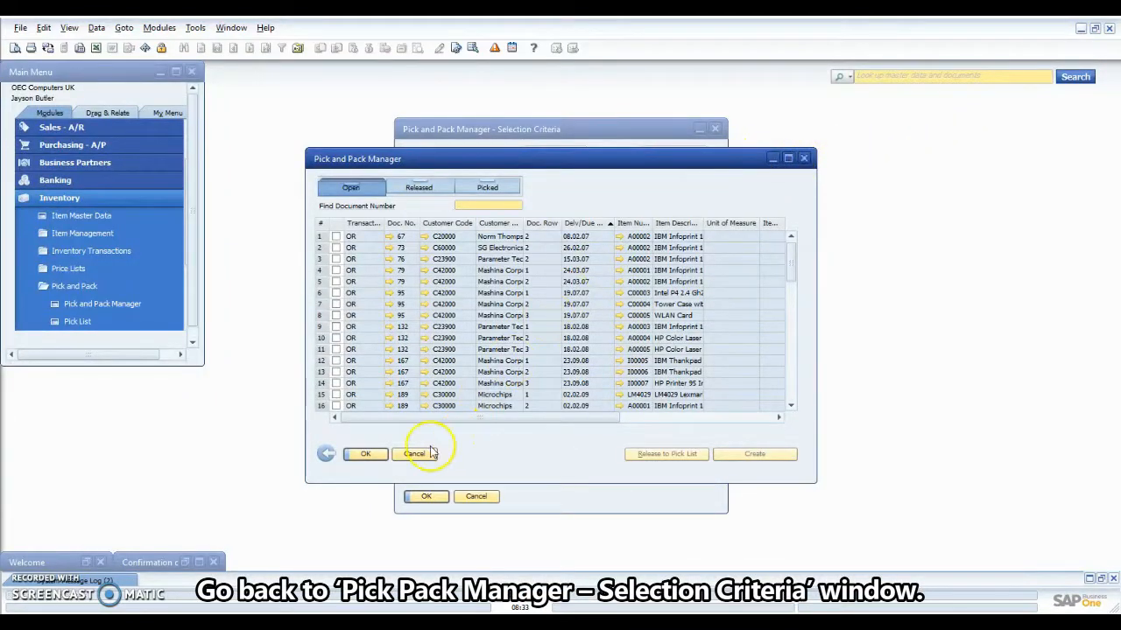
# Back in Selection Criteria, set the Sales Orders range from 243 to 245.
pyautogui.click(326, 453)
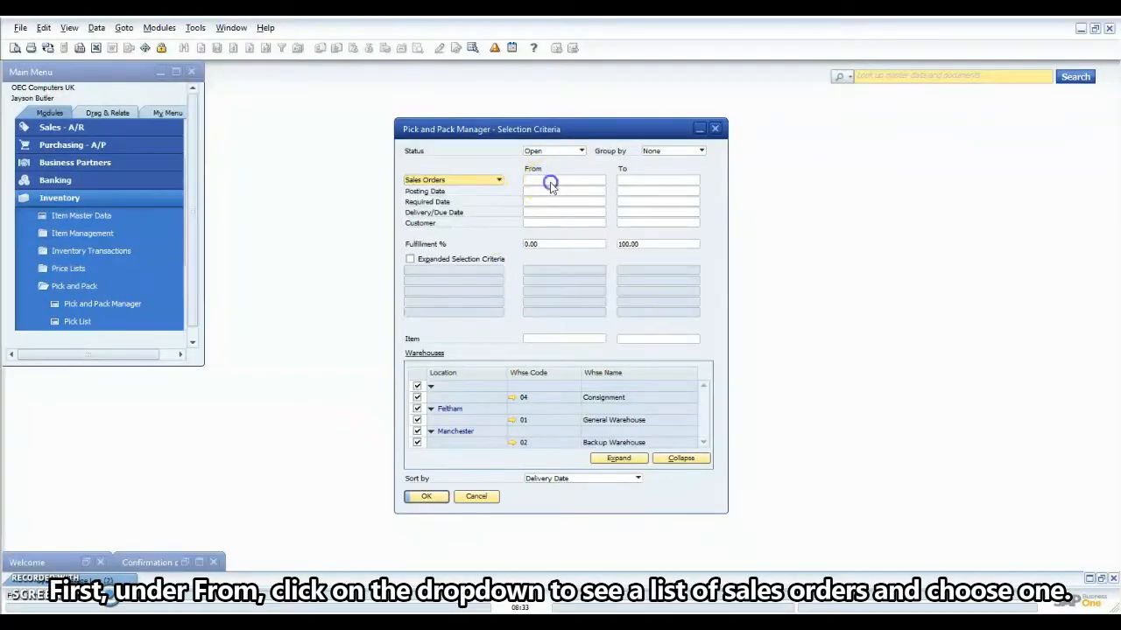
pyautogui.click(549, 180)
pyautogui.click(604, 182)
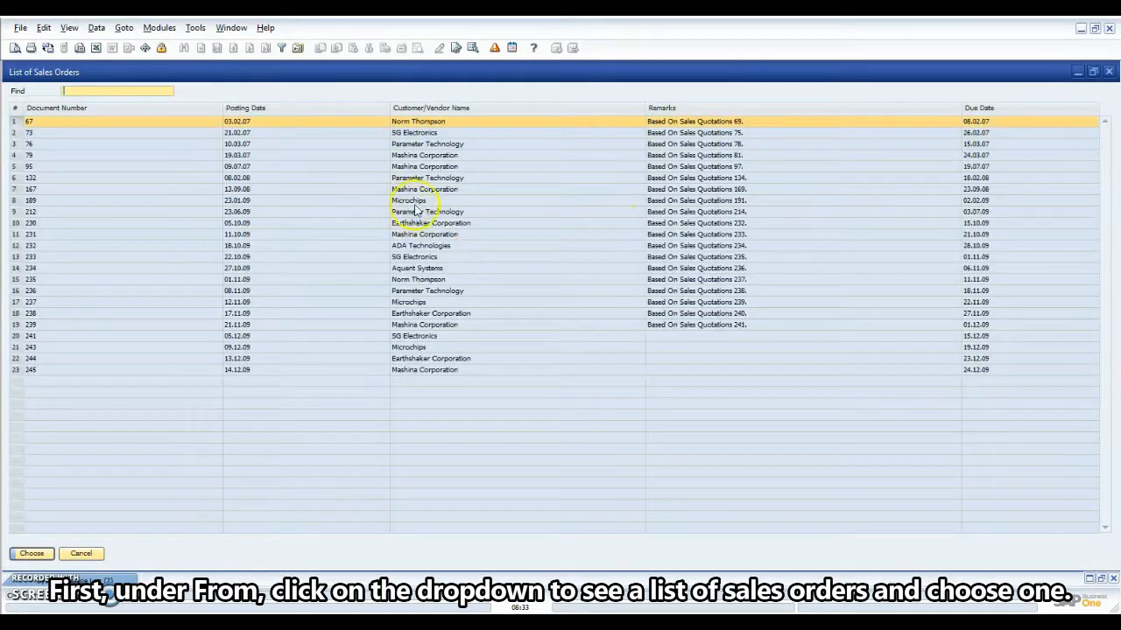
pyautogui.click(74, 351)
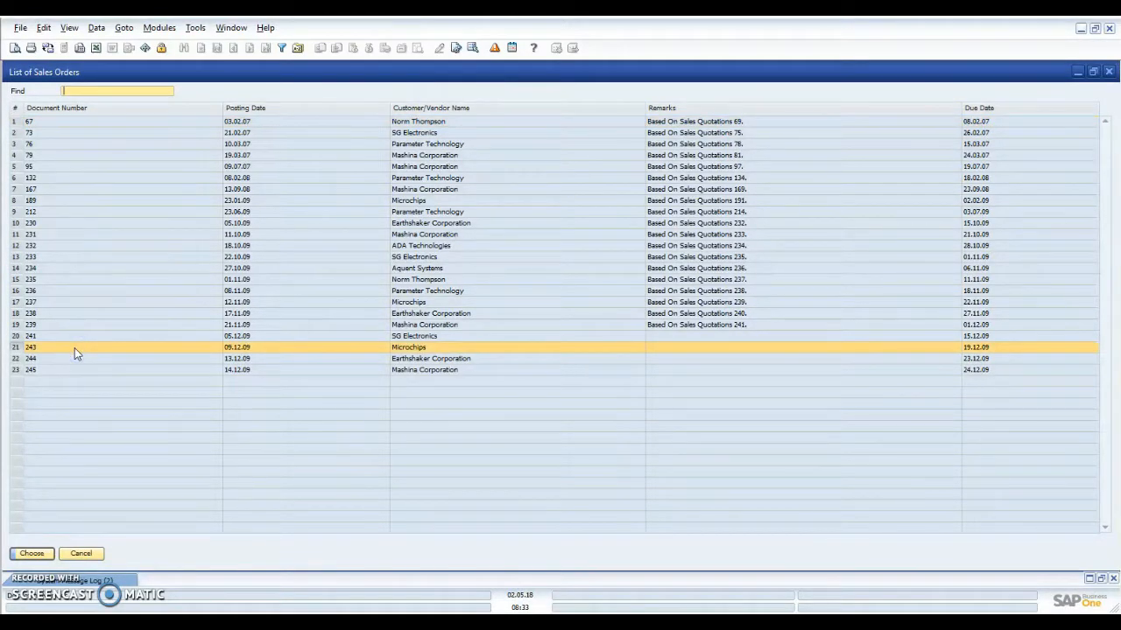
pyautogui.click(35, 553)
pyautogui.click(33, 554)
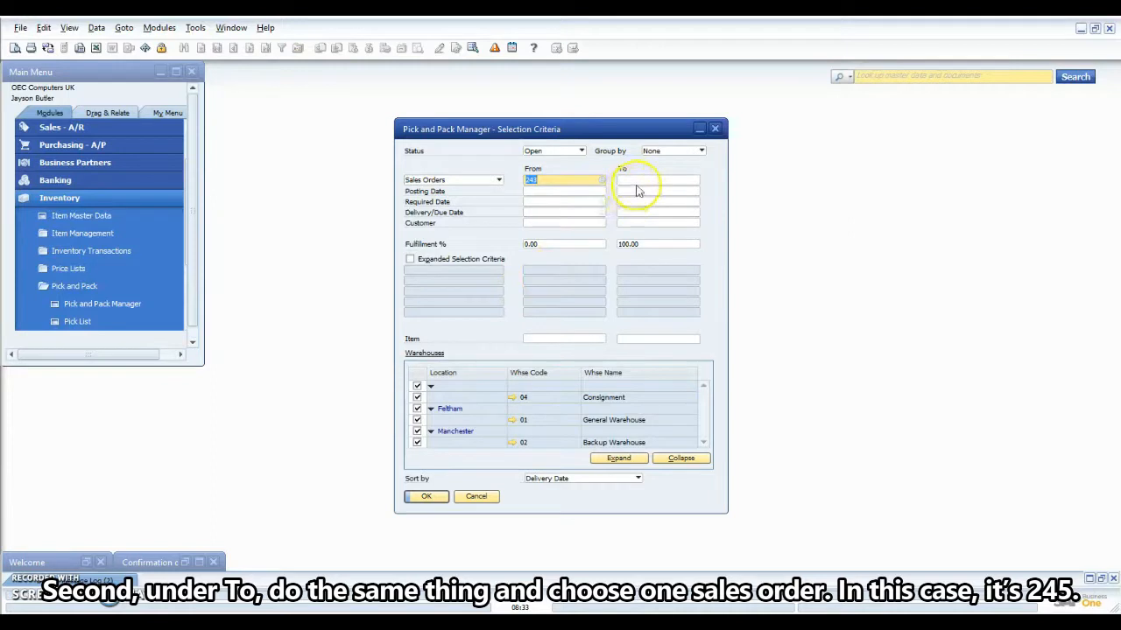
pyautogui.click(638, 178)
pyautogui.click(696, 180)
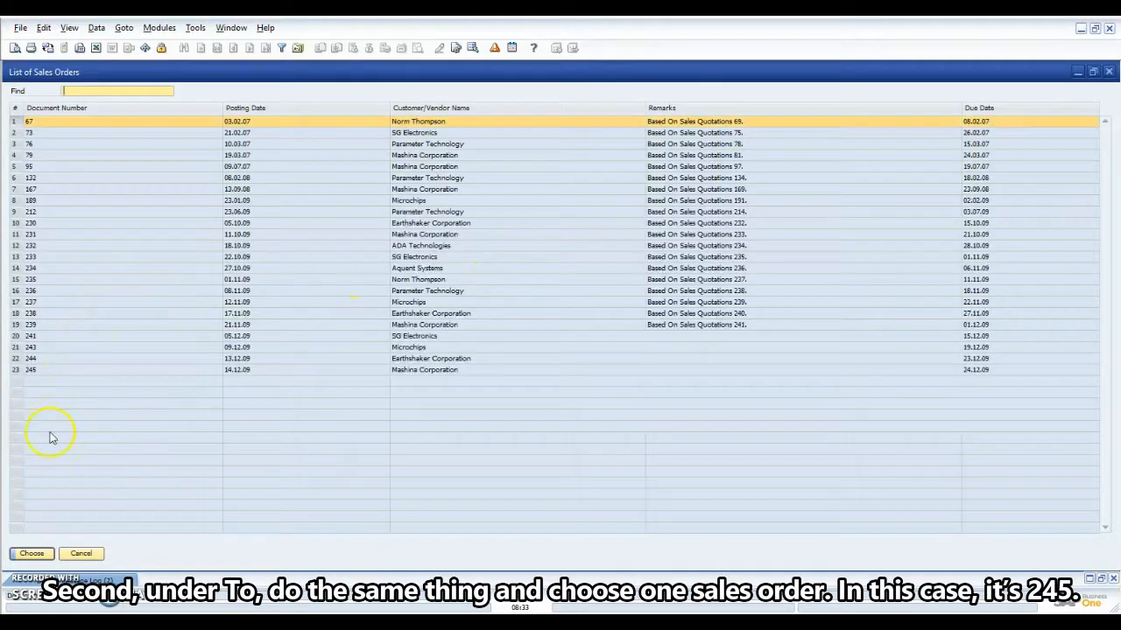
pyautogui.click(45, 371)
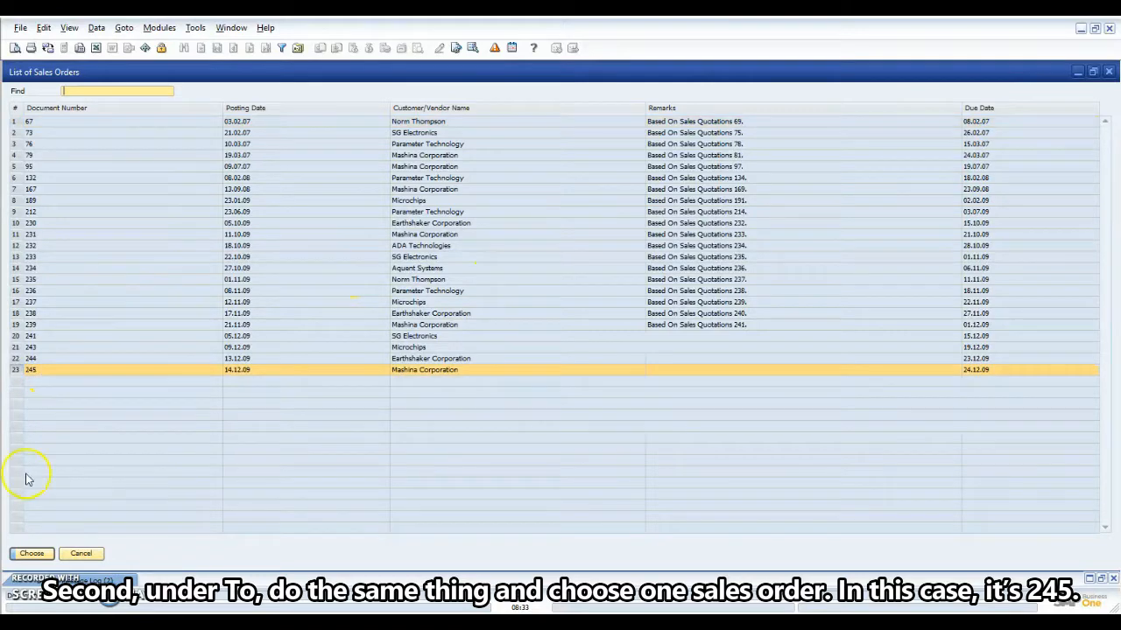
pyautogui.click(33, 554)
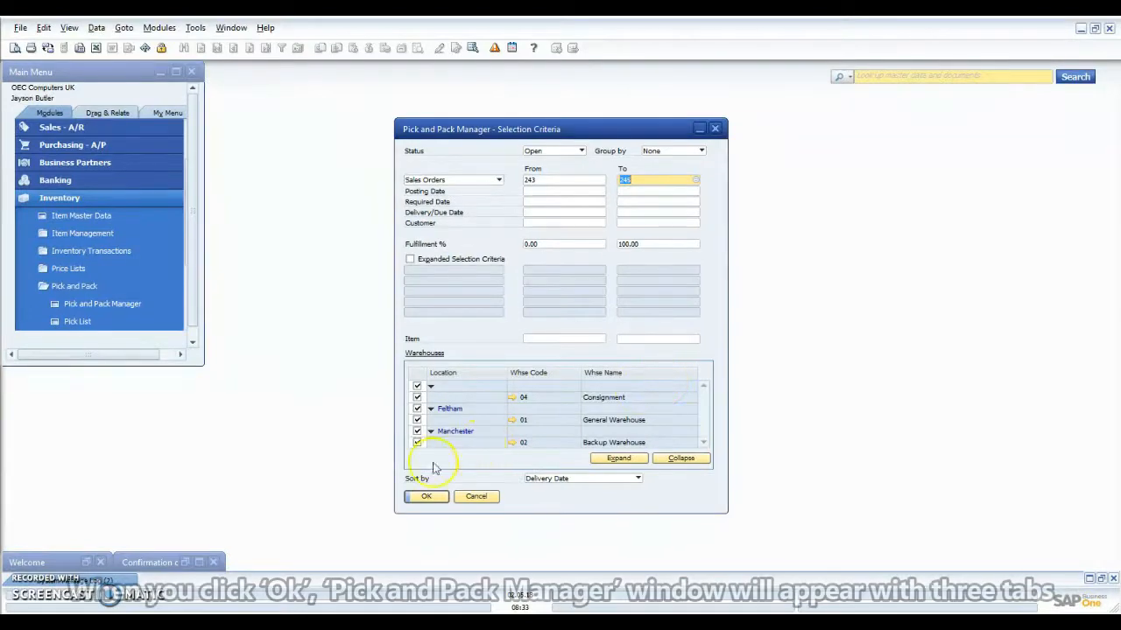
# Run the selection and maximize the manager showing the nine open lines of orders 243–245.
pyautogui.click(425, 497)
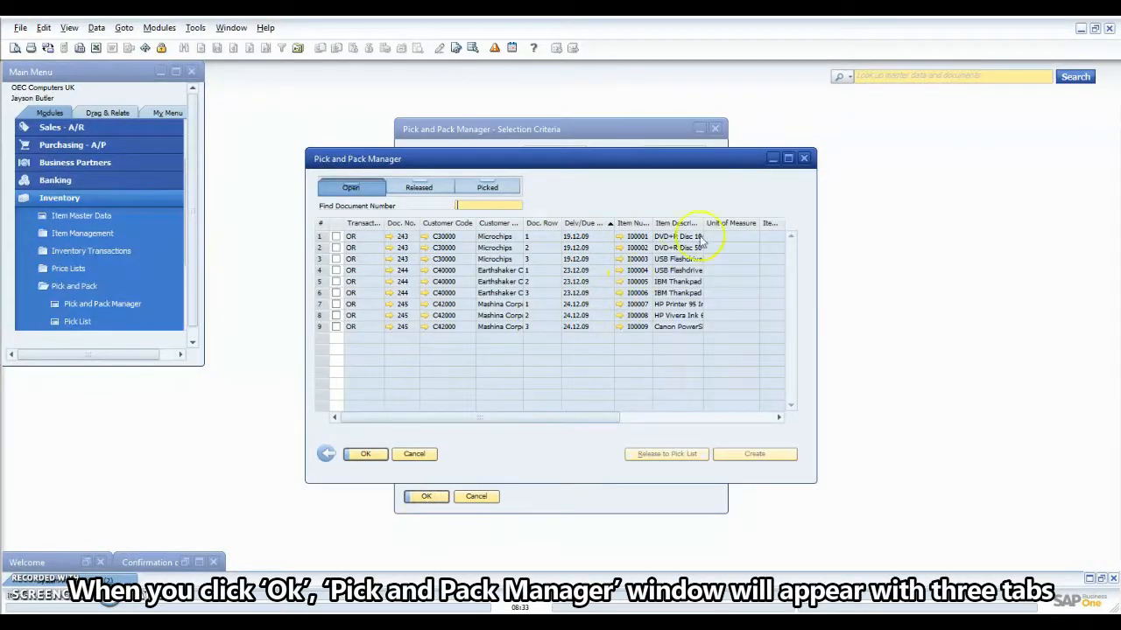
pyautogui.click(788, 157)
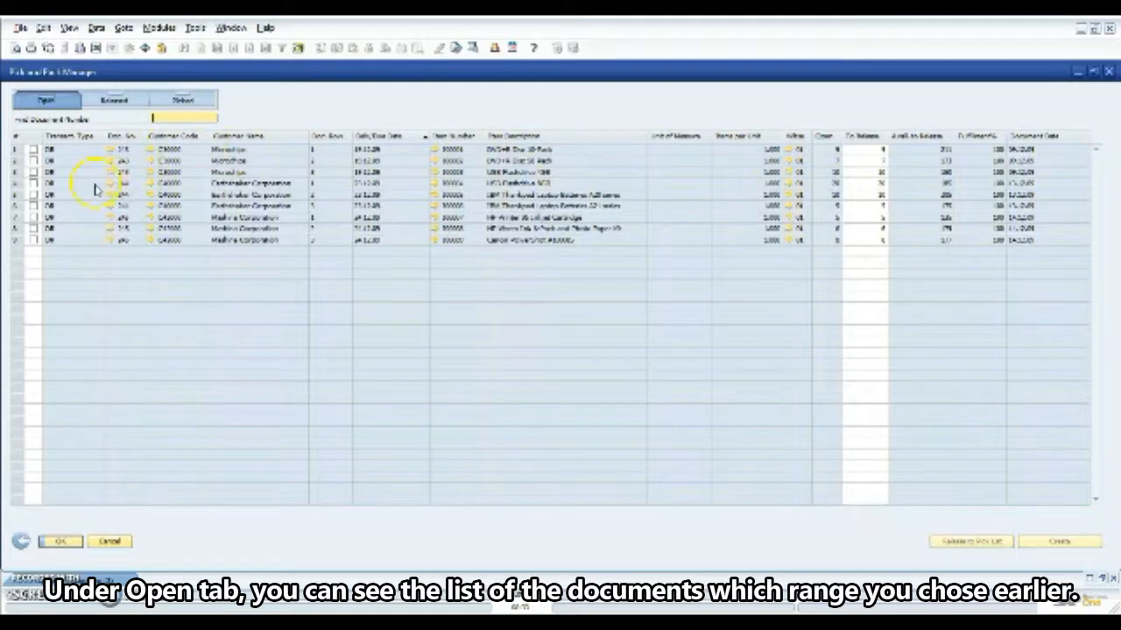
# Check the three Earthshaker Corporation lines of order 244 and release them to a pick list.
pyautogui.click(32, 183)
pyautogui.click(33, 195)
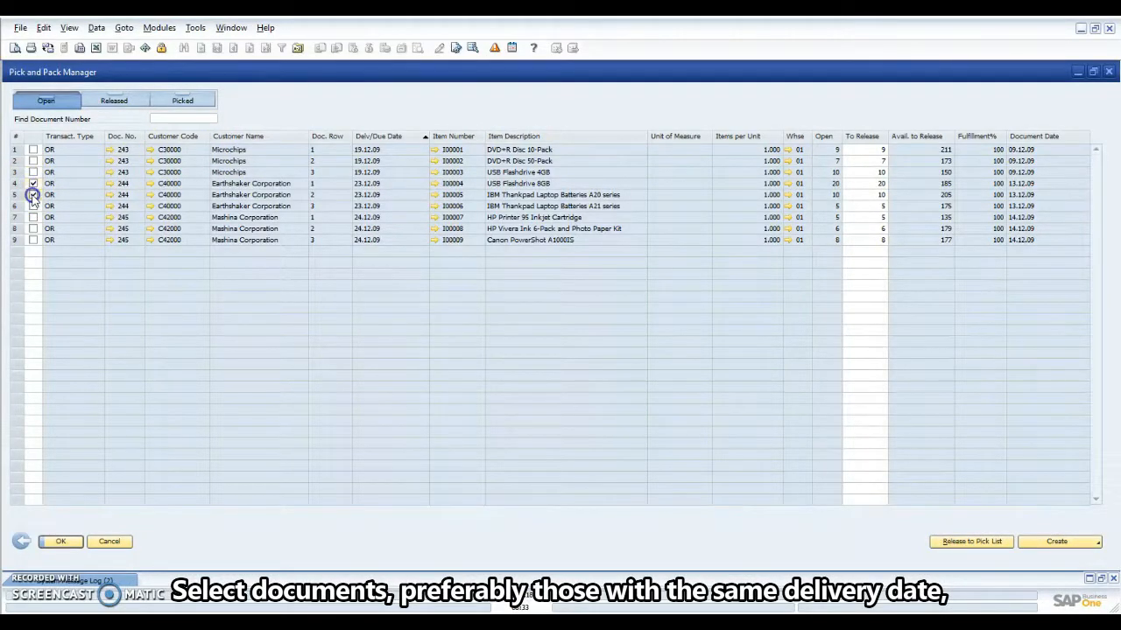
pyautogui.click(32, 206)
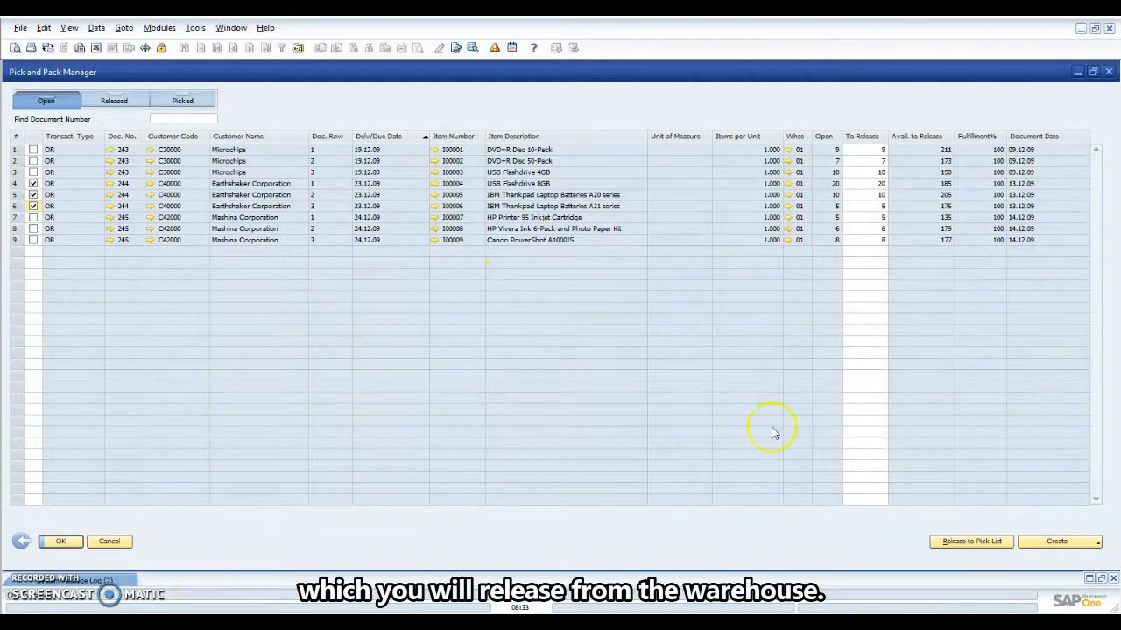
pyautogui.click(954, 543)
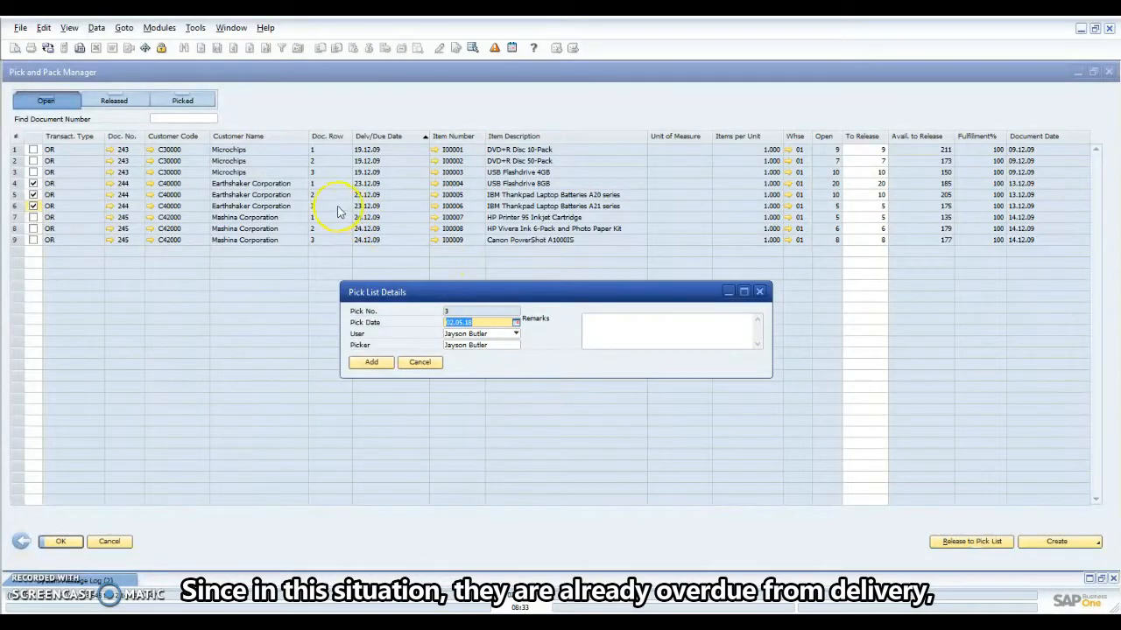
# Set the pick date to 23.12.09 and add pick list 3.
pyautogui.rightClick(478, 326)
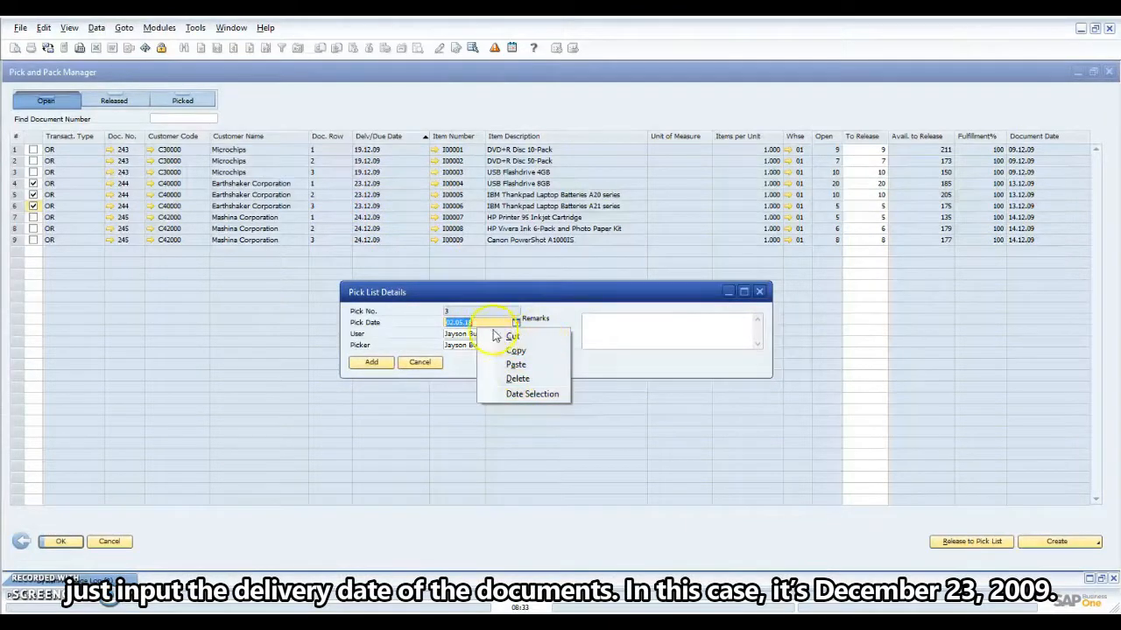
pyautogui.press('Escape')
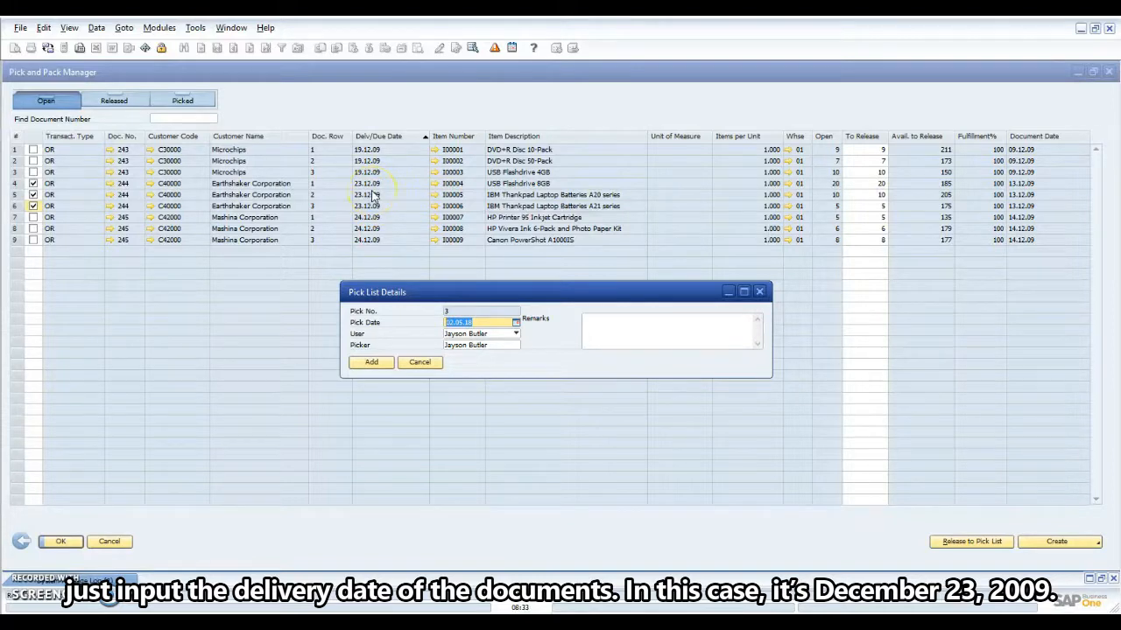
pyautogui.write('23.12.09')
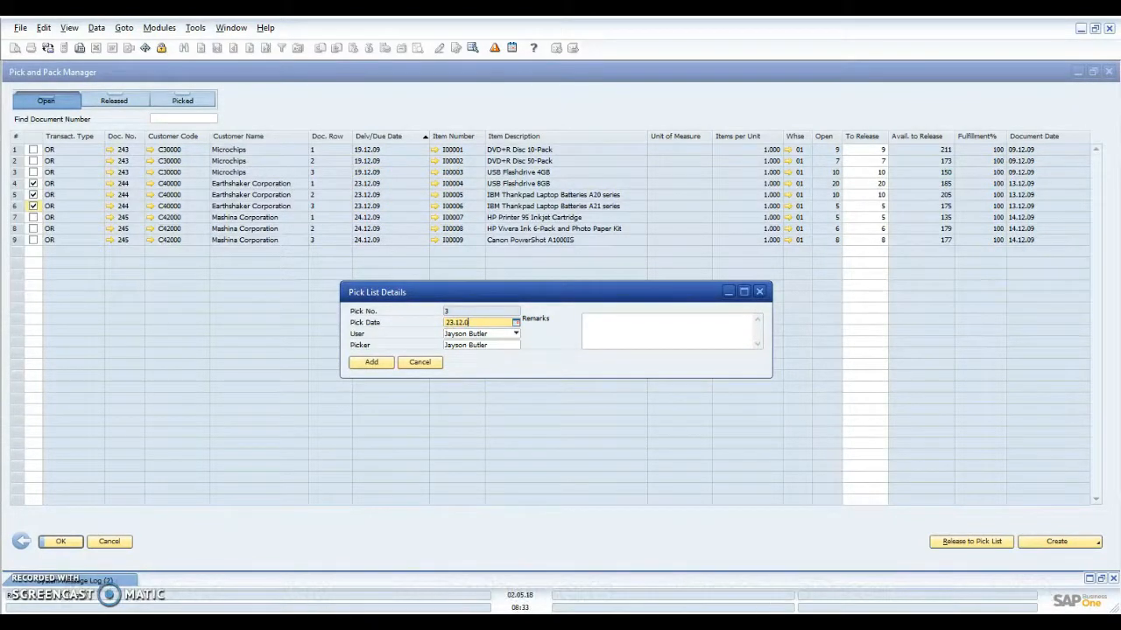
pyautogui.click(366, 367)
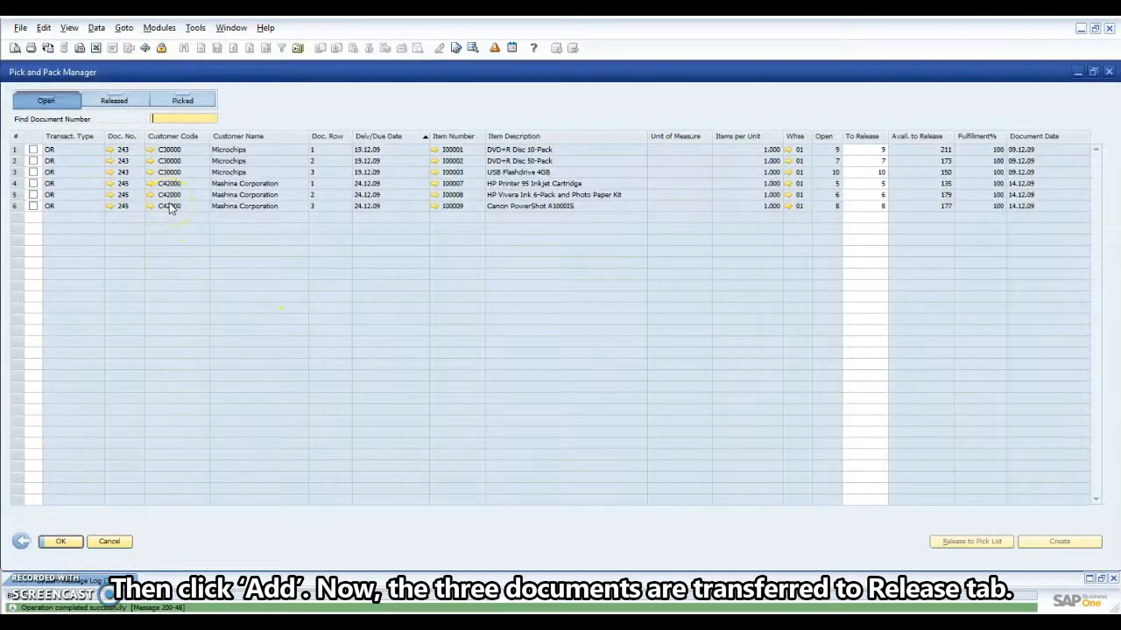
# Show the Released lines and check all three pick 3 rows, then restore the window.
pyautogui.click(121, 103)
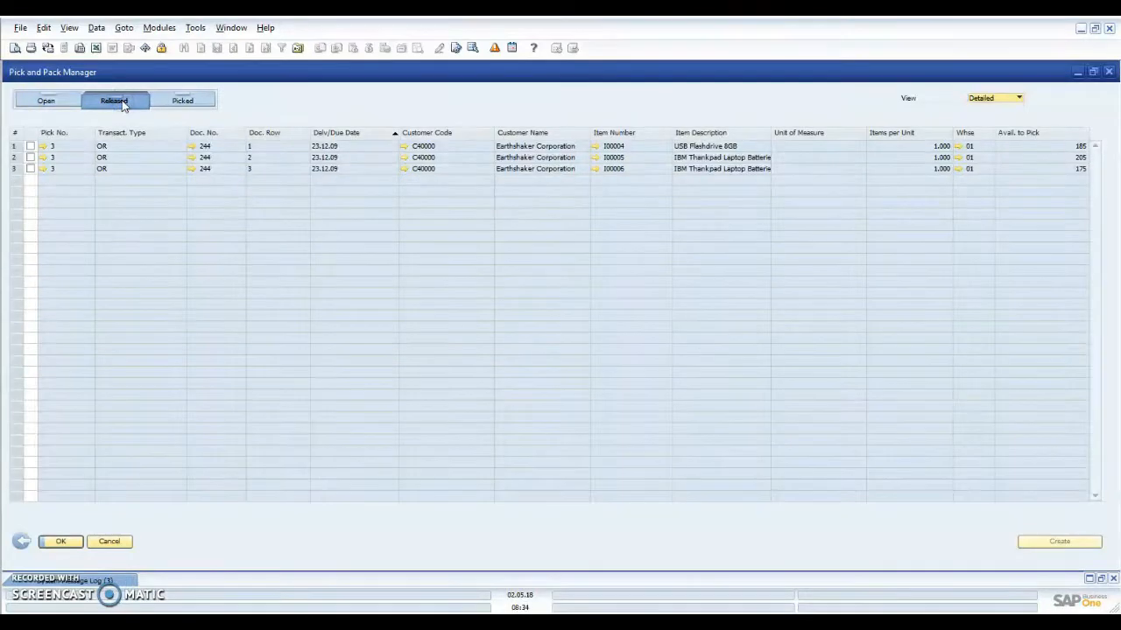
pyautogui.click(30, 147)
pyautogui.click(30, 157)
pyautogui.click(30, 168)
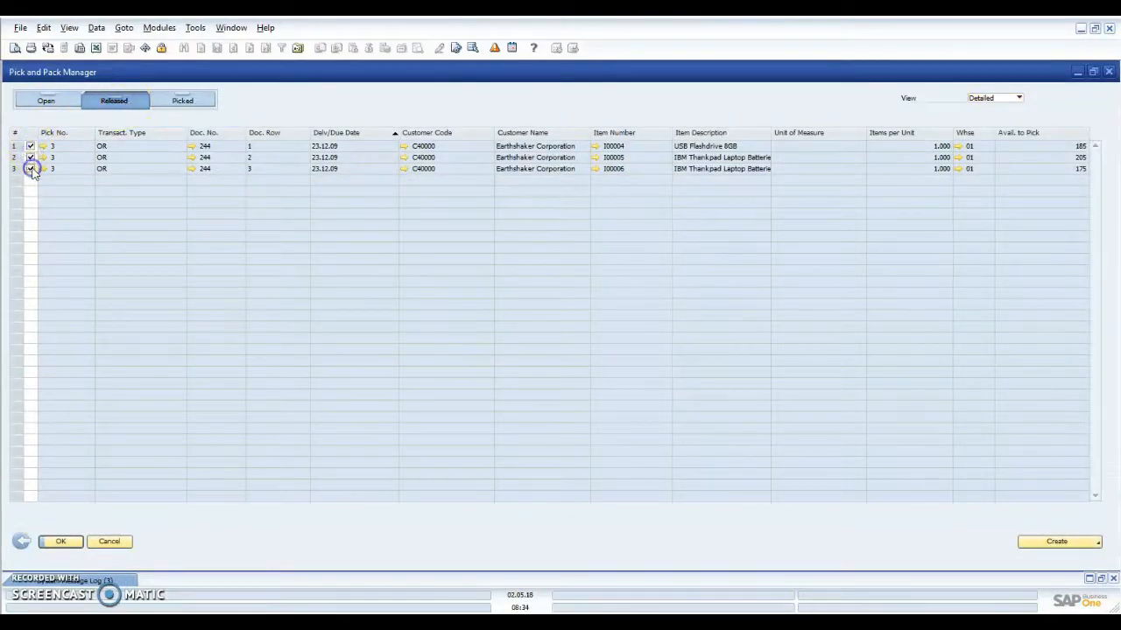
pyautogui.click(1093, 73)
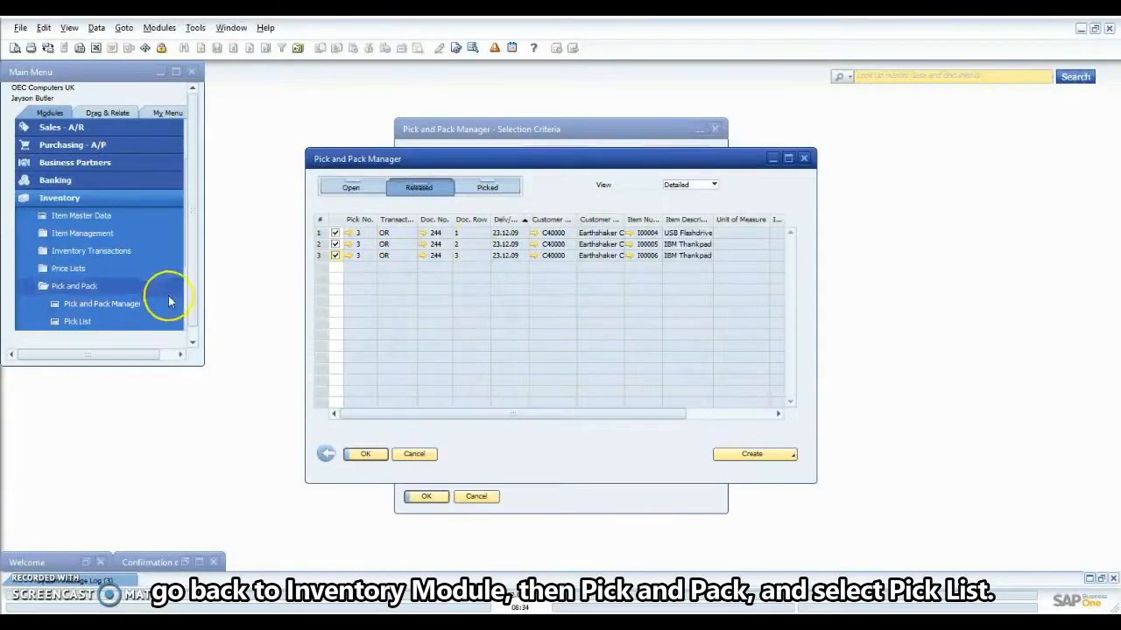
# Find pick list 3 in the Pick List screen and maximize it.
pyautogui.click(149, 320)
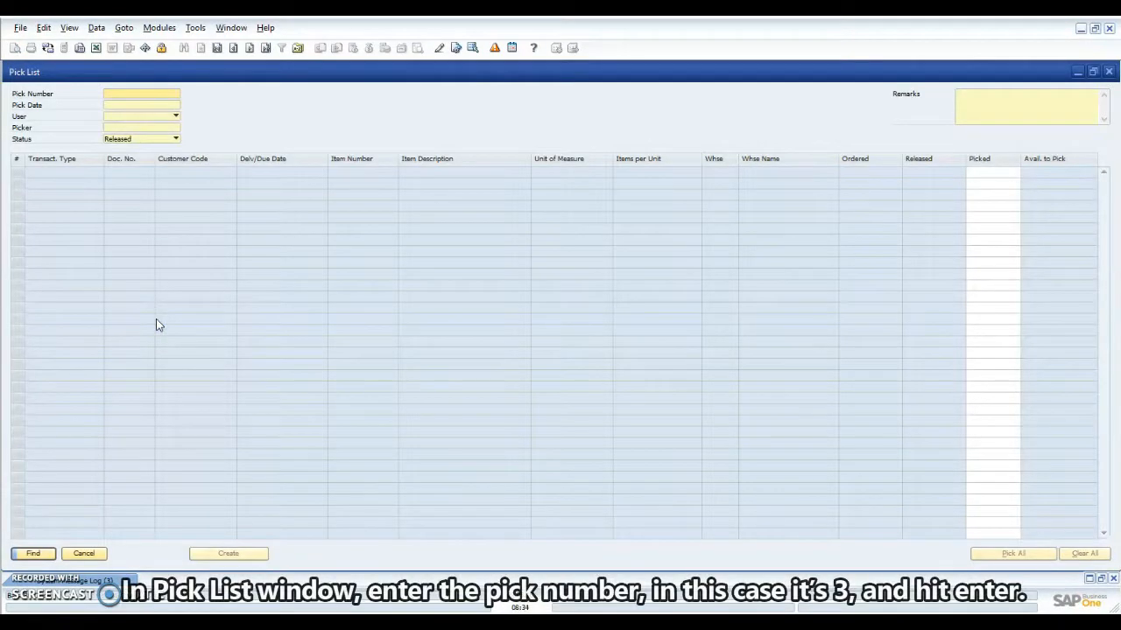
pyautogui.click(1093, 72)
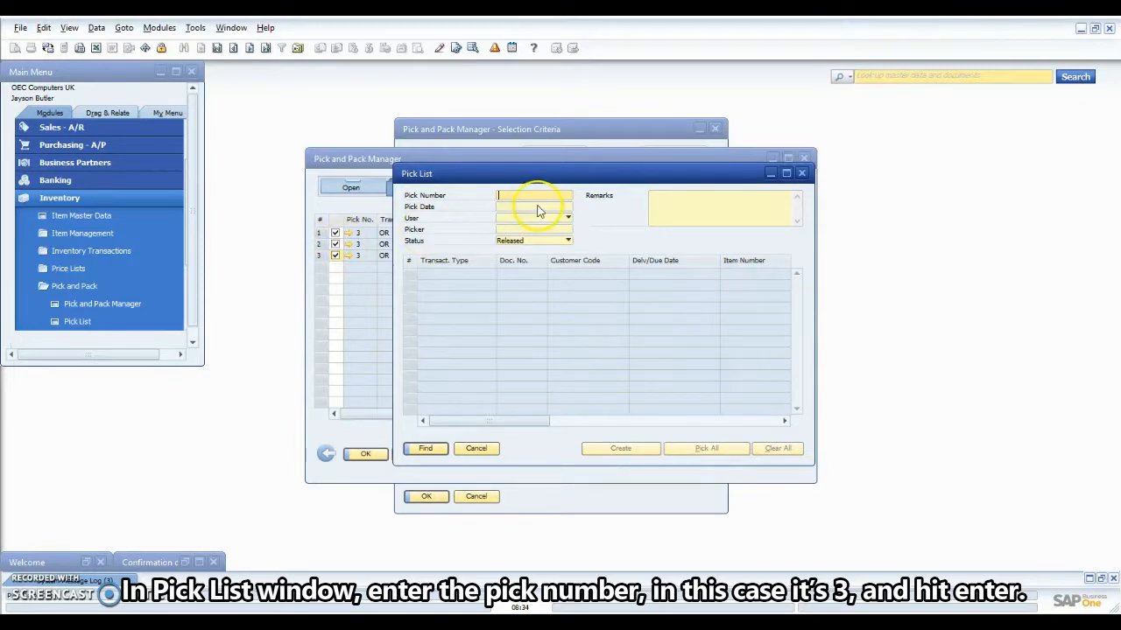
pyautogui.write('3')
pyautogui.click(426, 449)
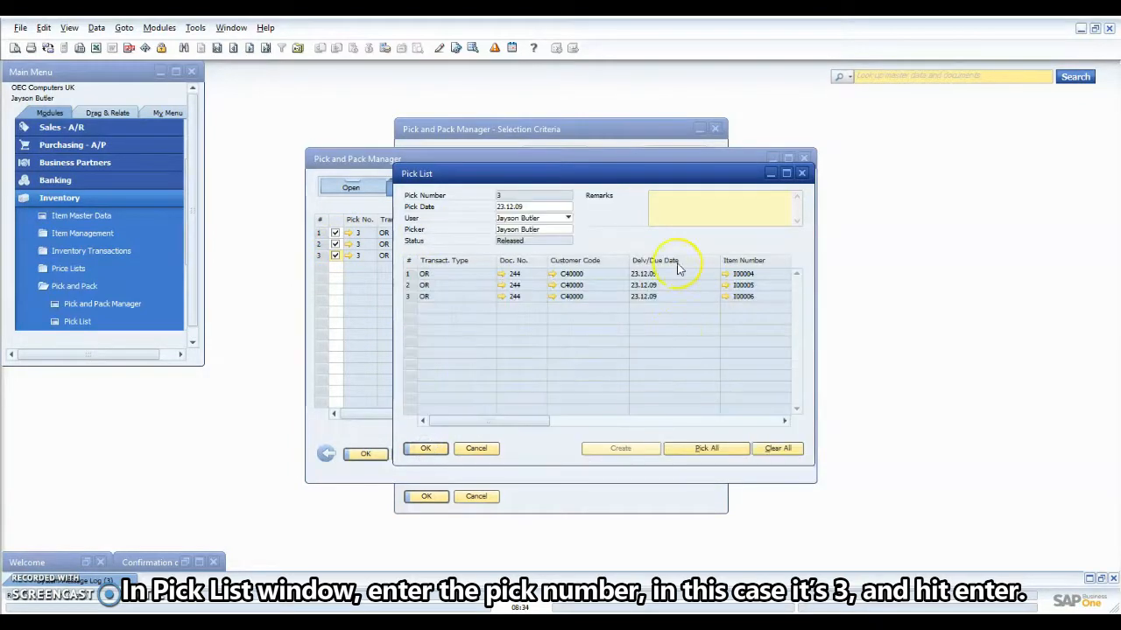
pyautogui.click(785, 174)
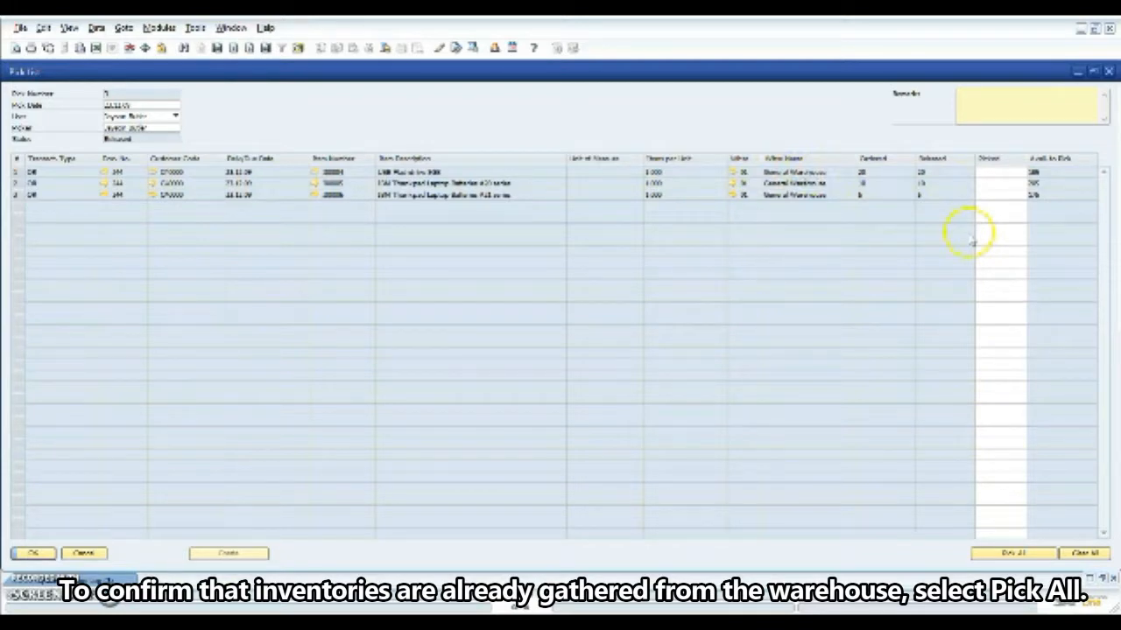
# Pick all lines (20, 10 and 5 units) and update pick list 3.
pyautogui.click(1003, 552)
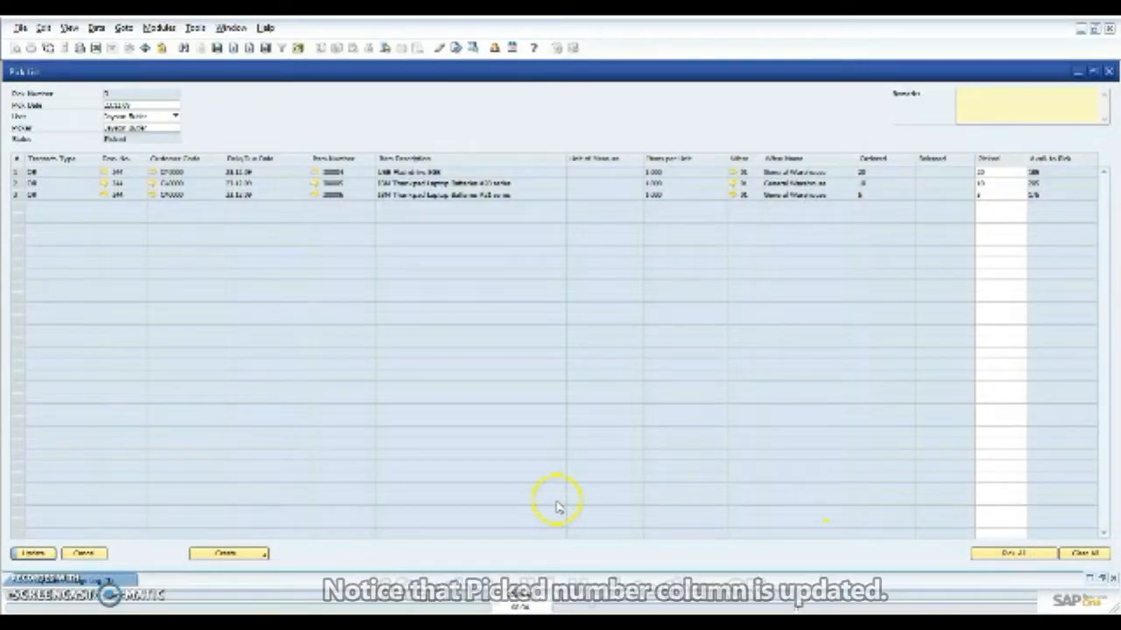
pyautogui.click(32, 554)
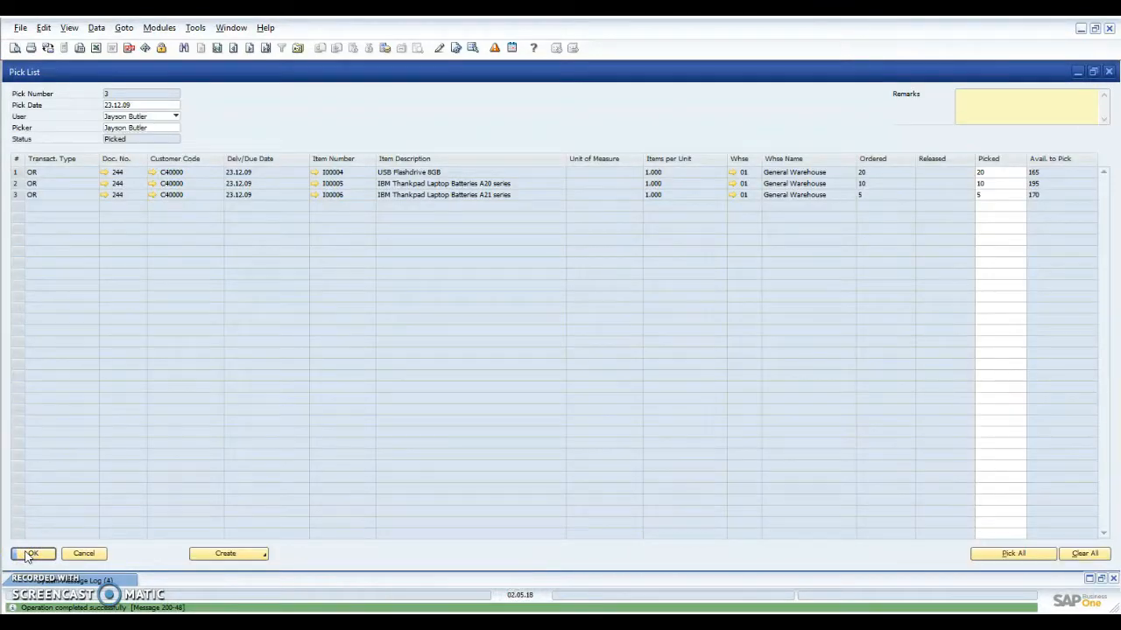
pyautogui.click(32, 554)
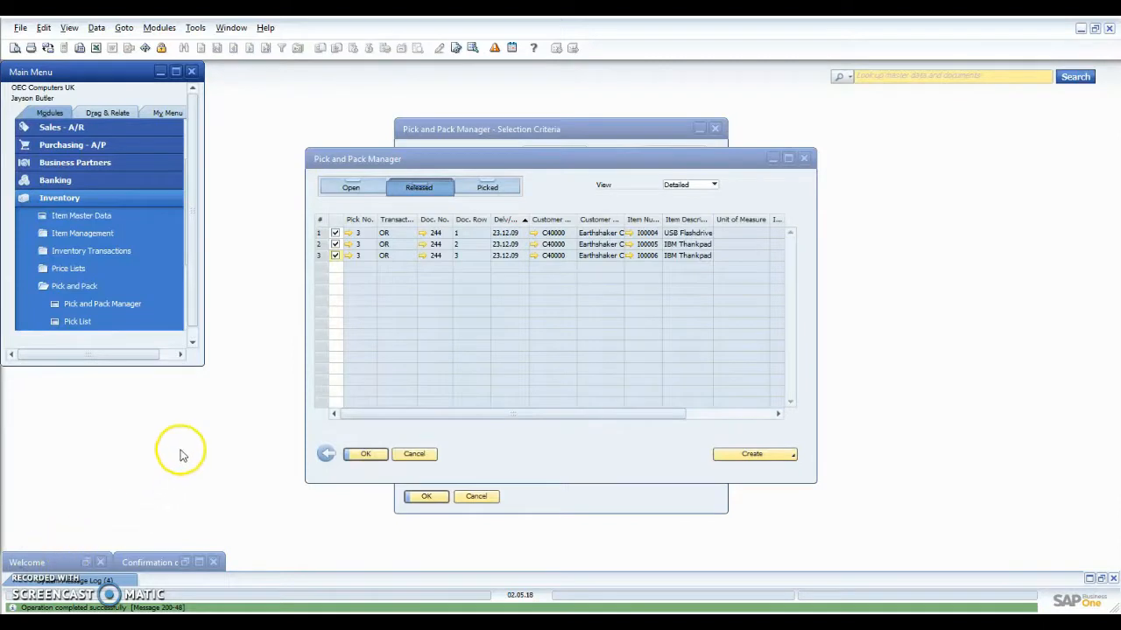
# Switch to Picked status, declining the prompt, and check all three order 244 lines.
pyautogui.click(488, 189)
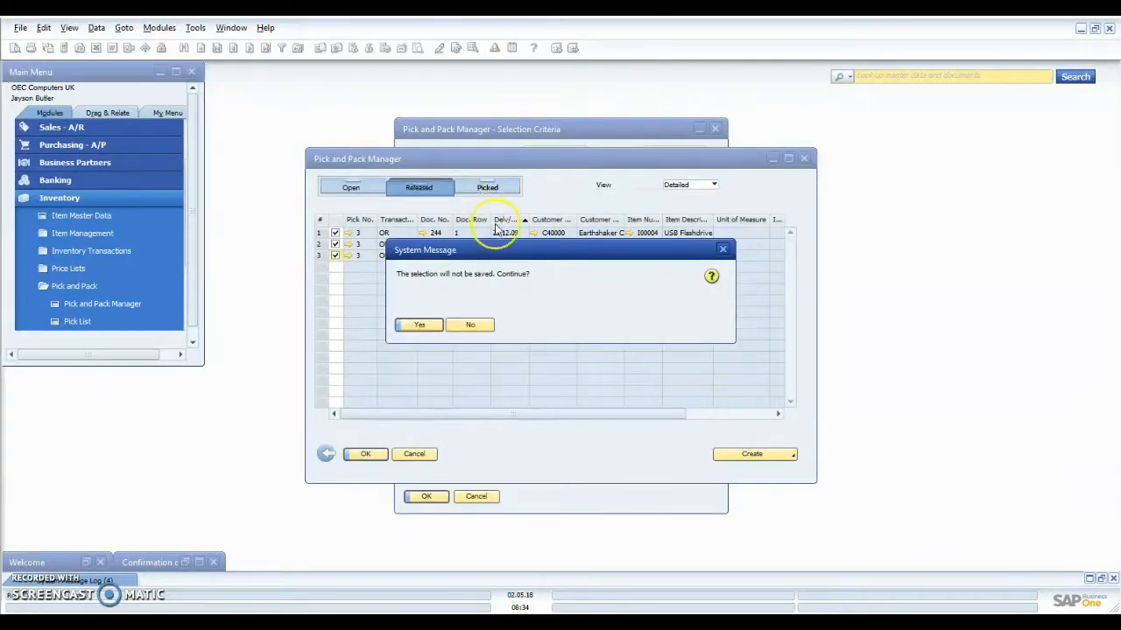
pyautogui.click(477, 326)
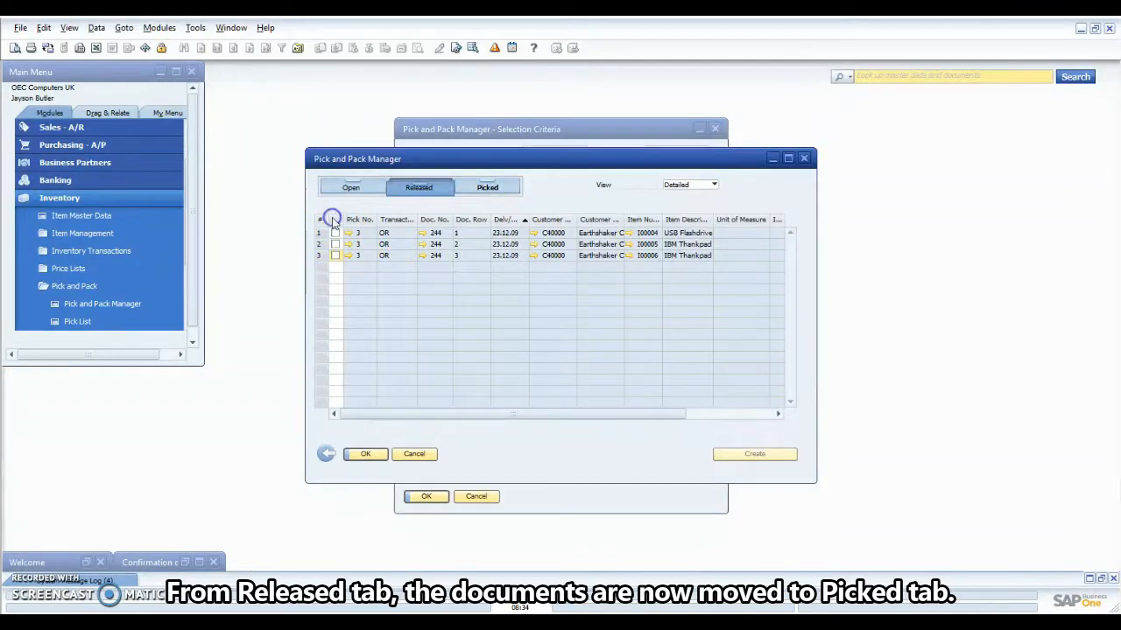
pyautogui.click(487, 190)
pyautogui.click(427, 187)
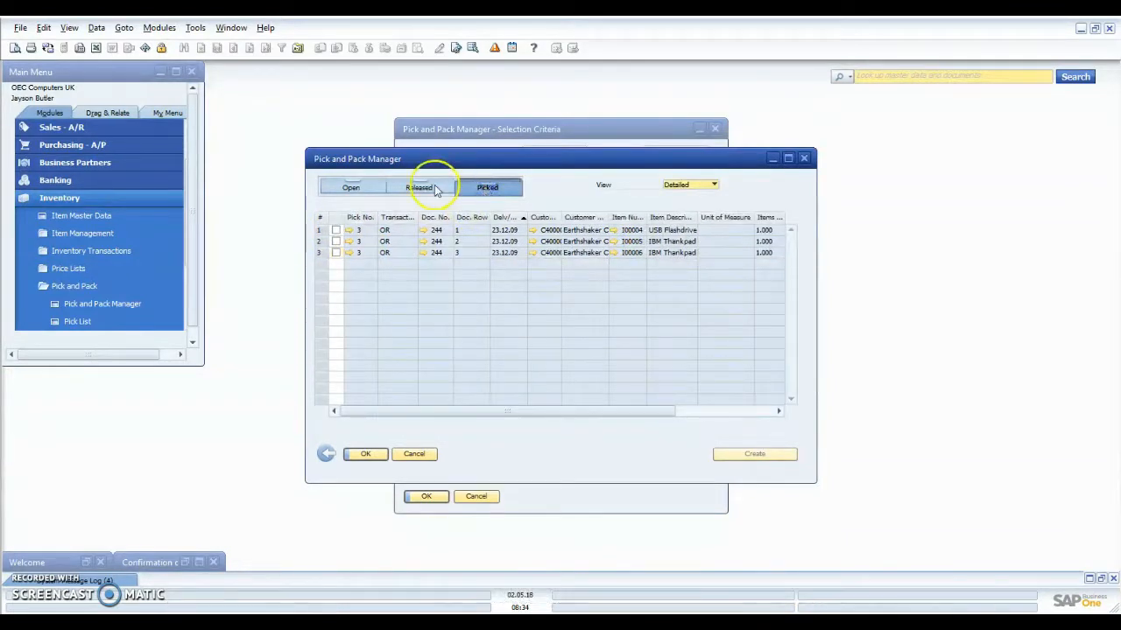
pyautogui.click(483, 189)
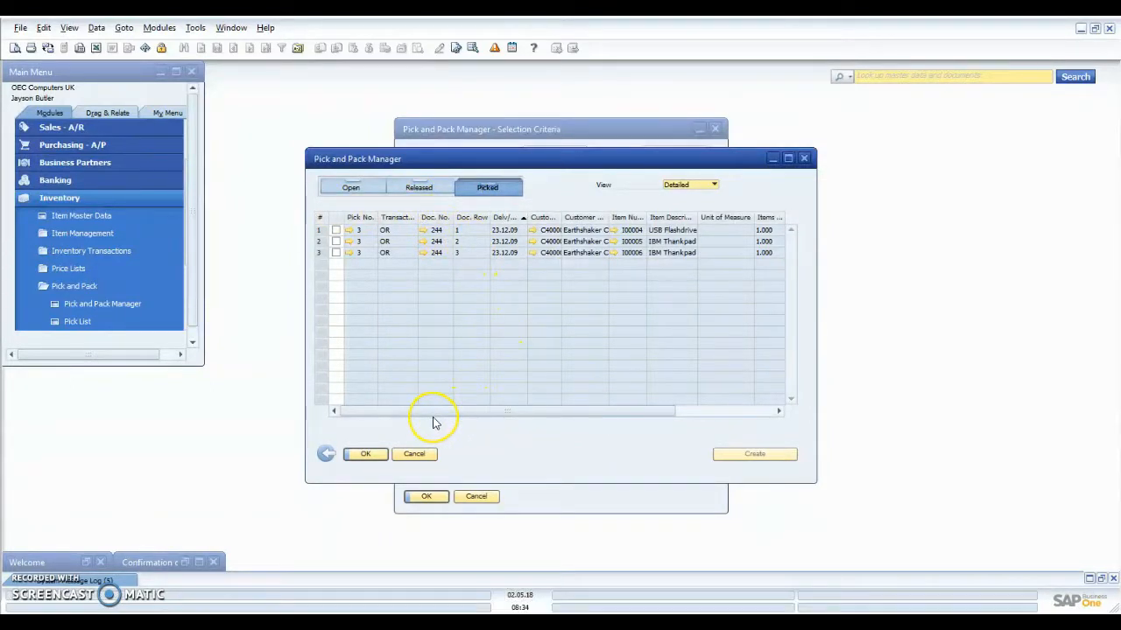
pyautogui.click(337, 230)
pyautogui.click(336, 253)
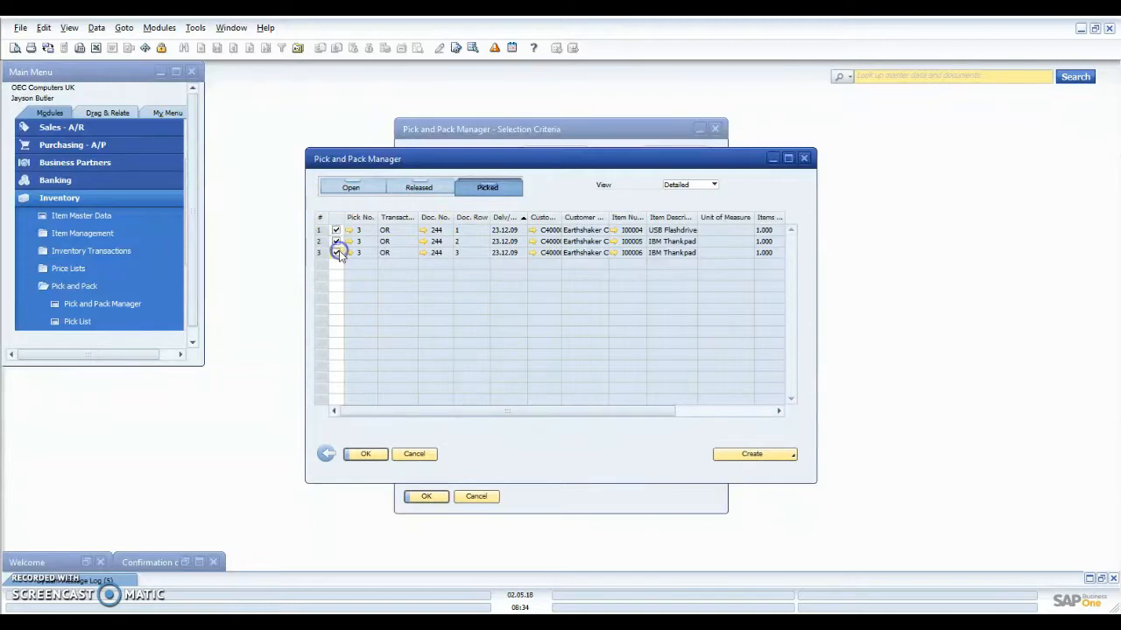
# Manually create delivery 246 from the picked lines with a 12% discount on item I00004.
pyautogui.click(734, 455)
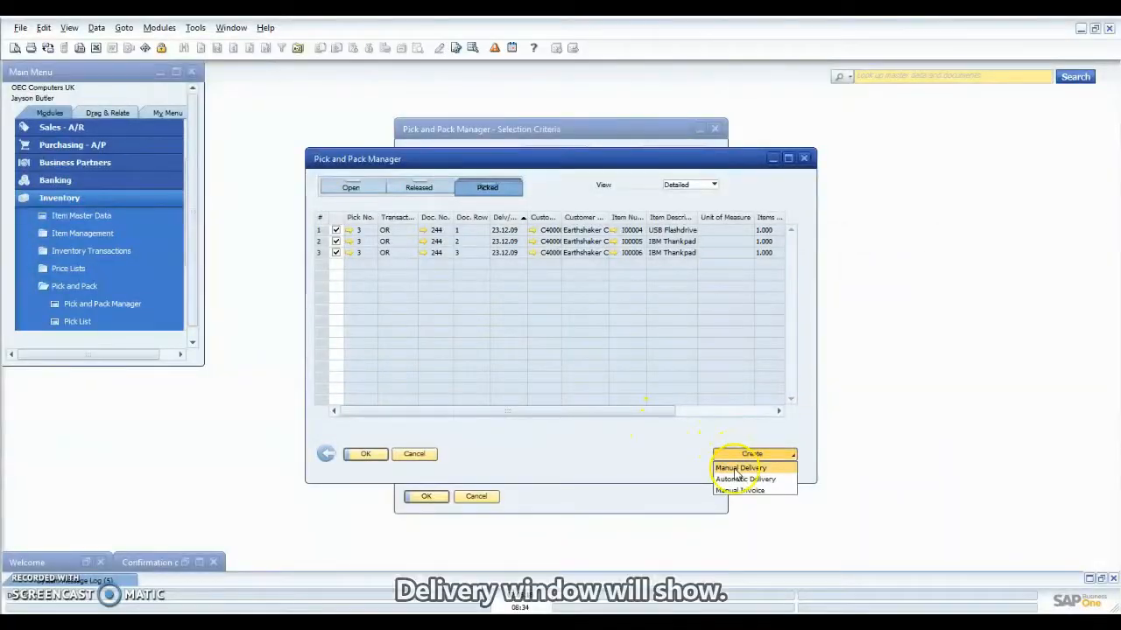
pyautogui.click(737, 469)
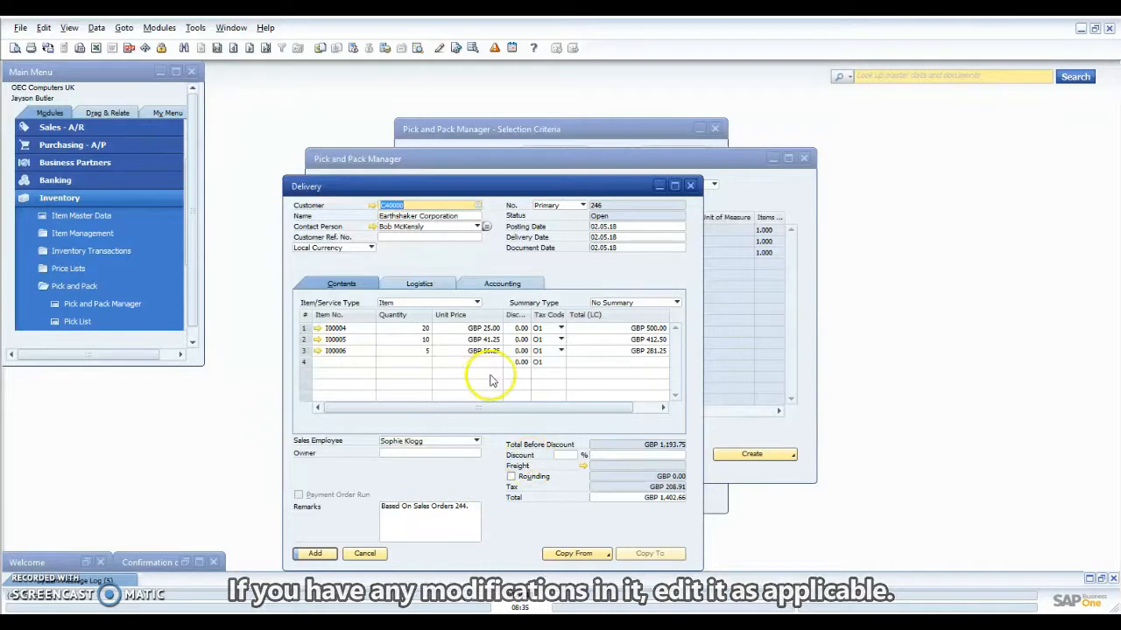
pyautogui.click(561, 455)
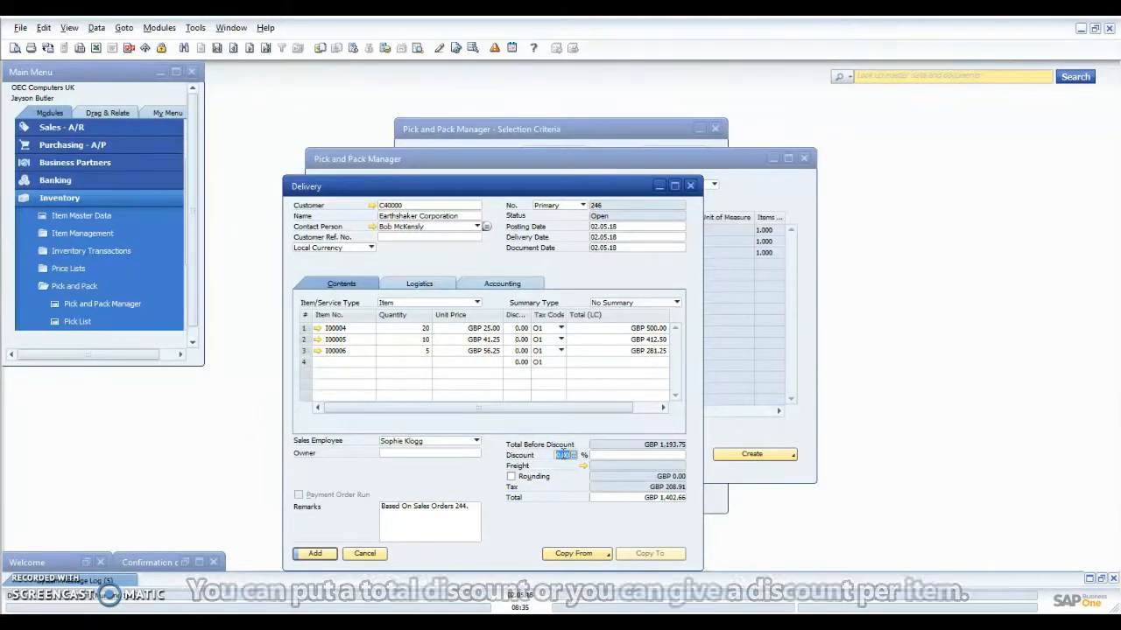
pyautogui.click(522, 329)
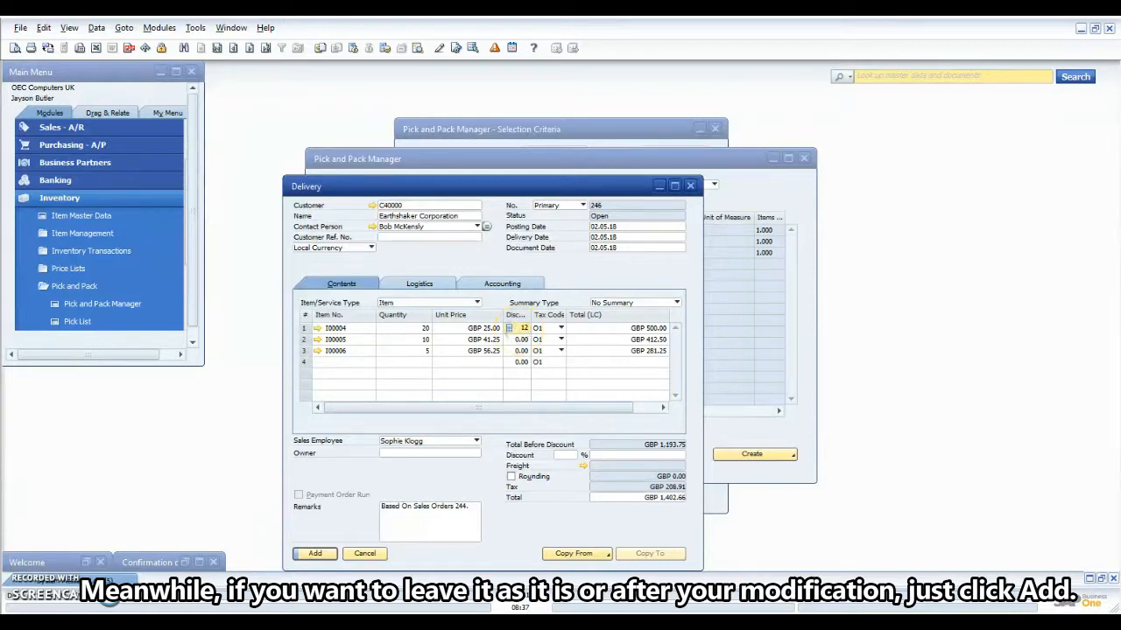
pyautogui.click(519, 341)
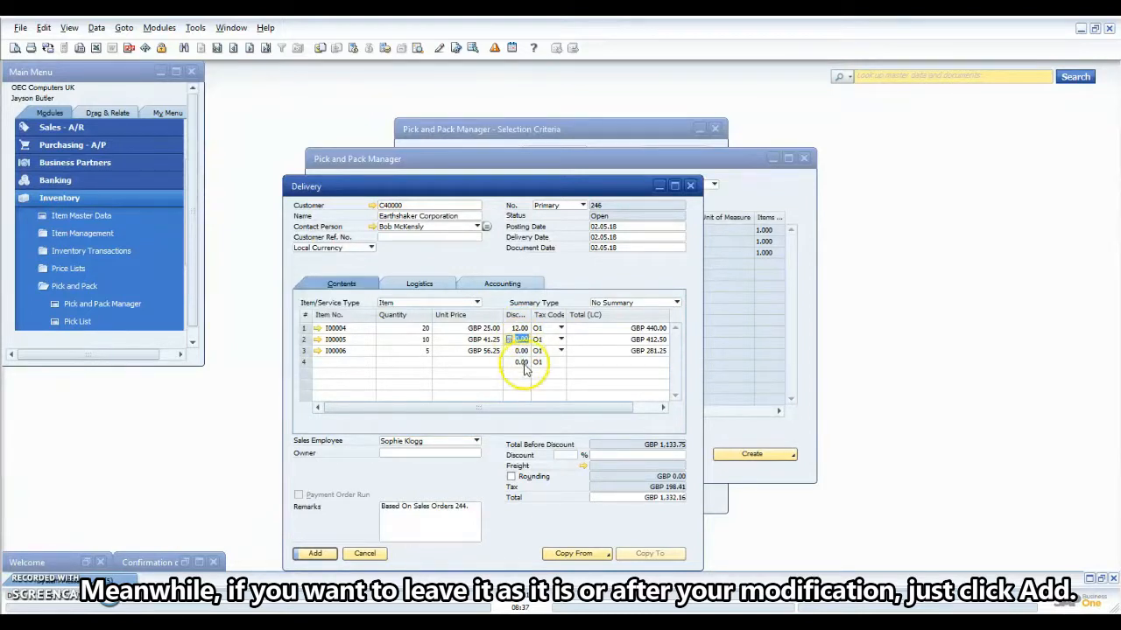
pyautogui.click(314, 554)
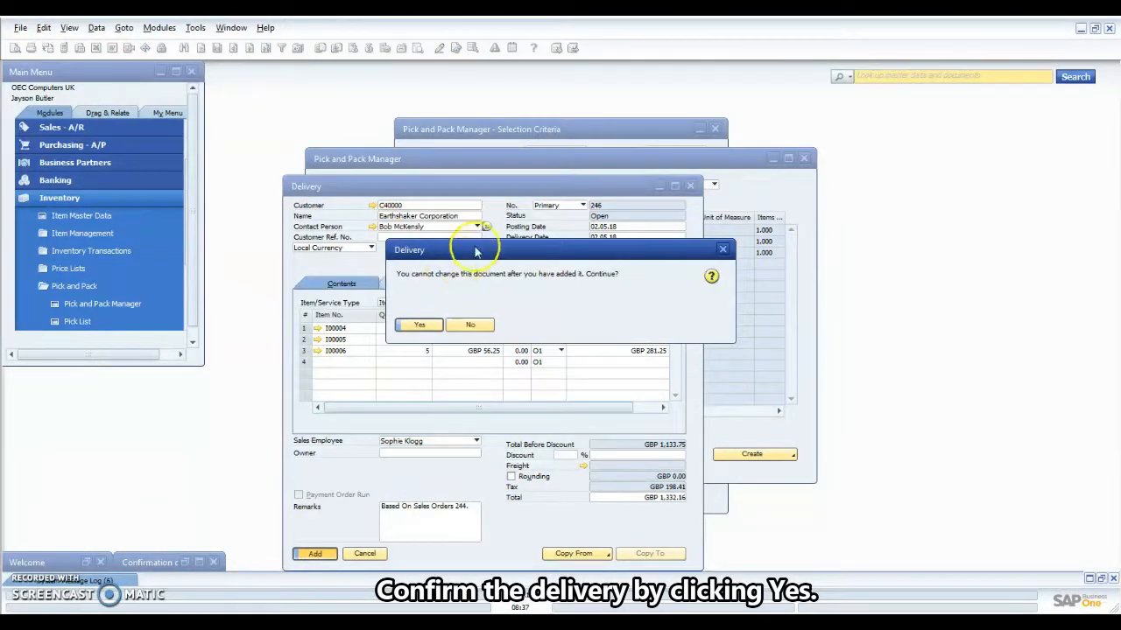
pyautogui.click(426, 324)
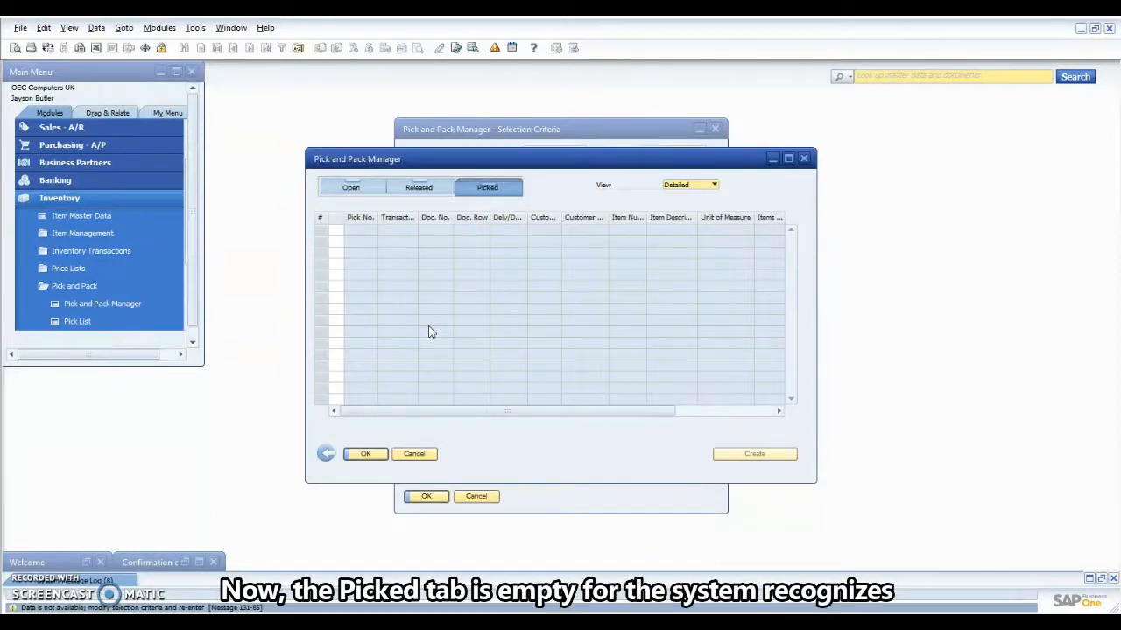
# Release sales order 243's three lines to pick list 4 with pick date 19.12.
pyautogui.click(598, 326)
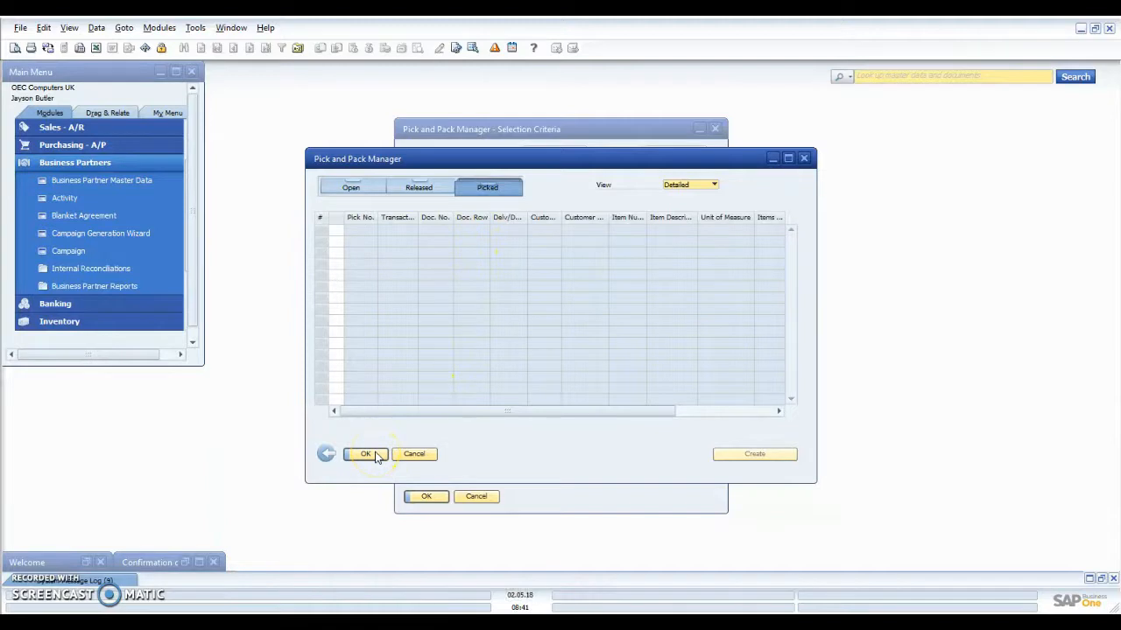
pyautogui.click(325, 454)
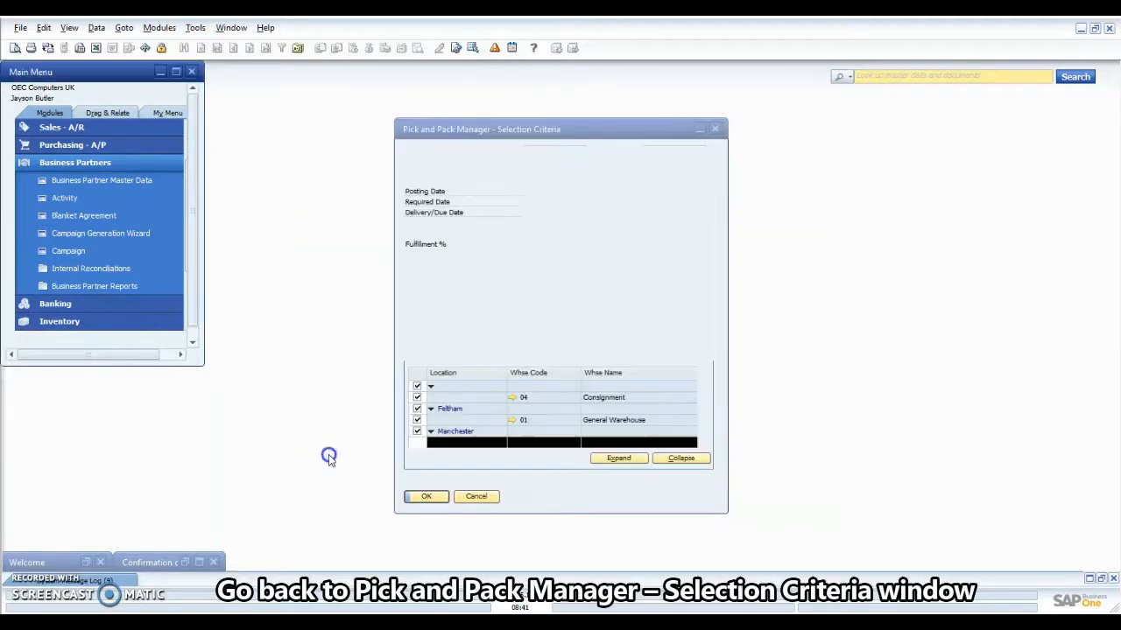
pyautogui.click(426, 496)
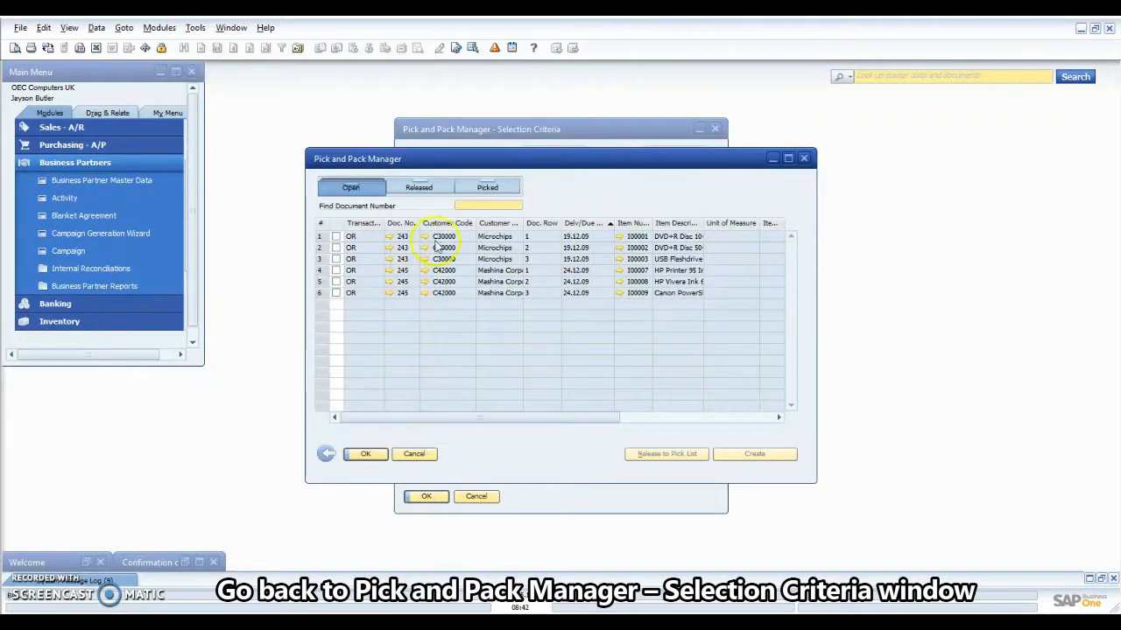
pyautogui.click(666, 454)
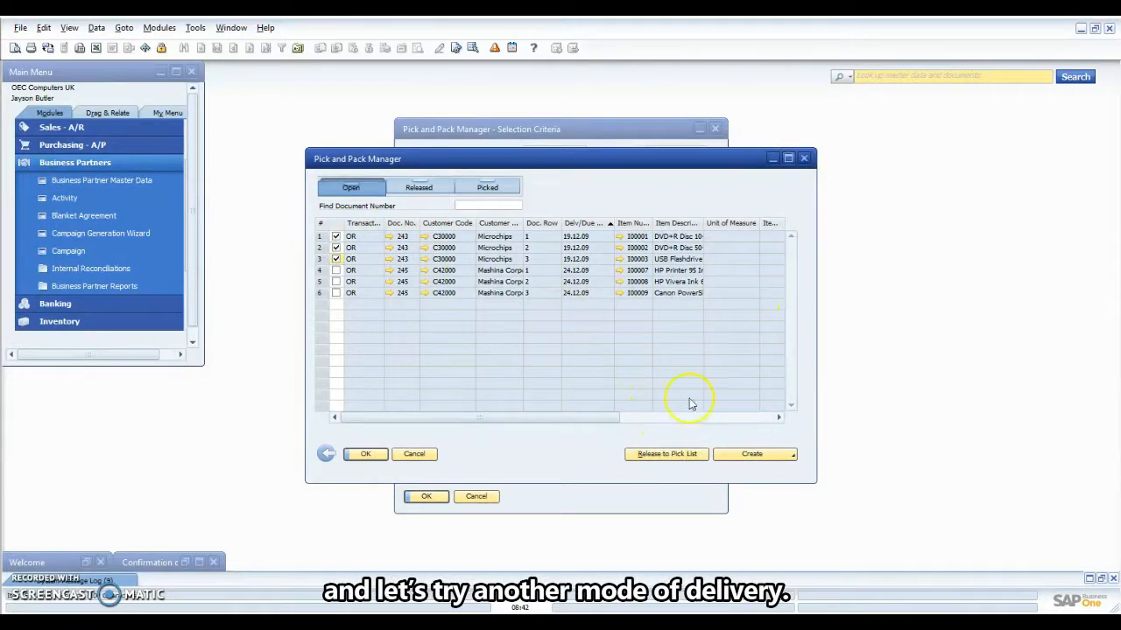
pyautogui.write('19.12.09')
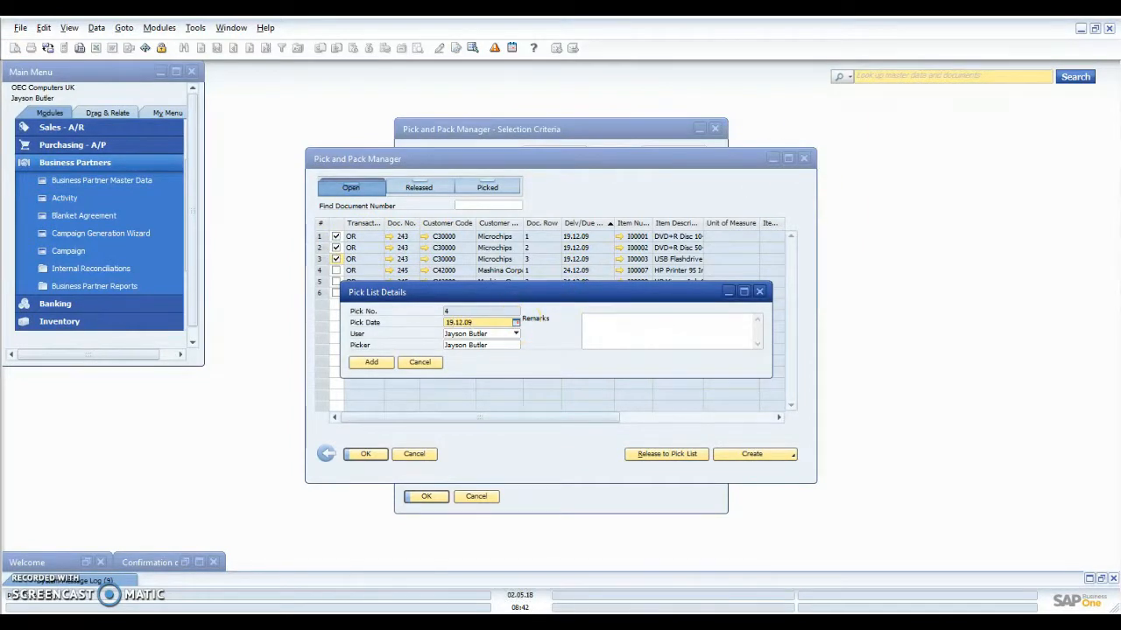
pyautogui.click(371, 362)
# Review the released lines and open the Pick List window from Inventory > Pick and Pack.
pyautogui.click(403, 187)
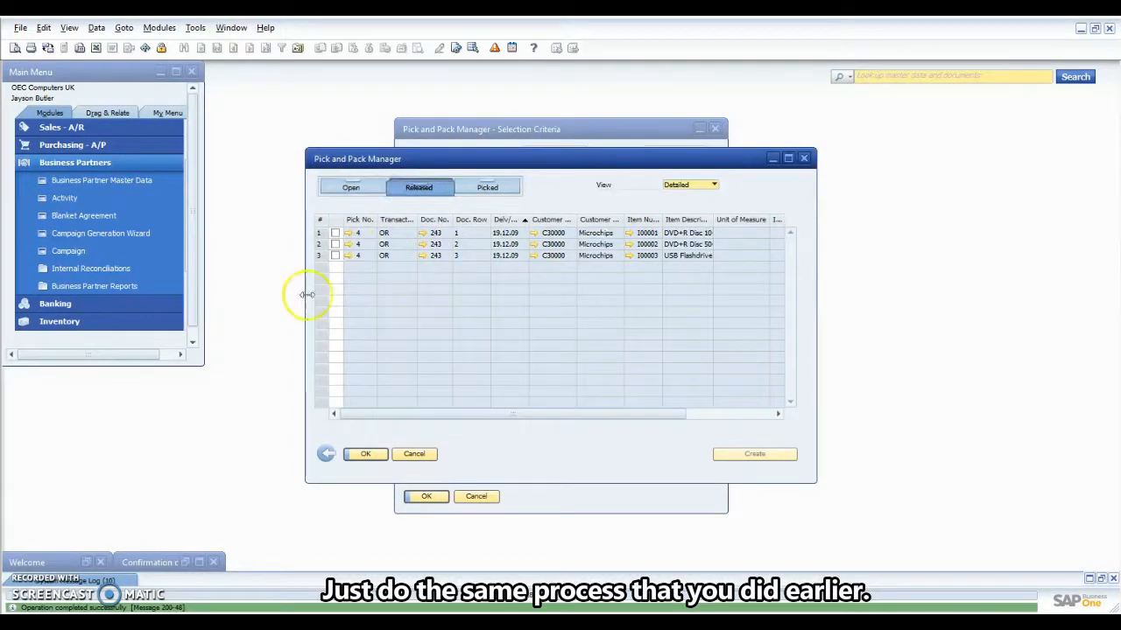
pyautogui.click(77, 164)
pyautogui.click(70, 235)
pyautogui.click(67, 305)
pyautogui.click(68, 319)
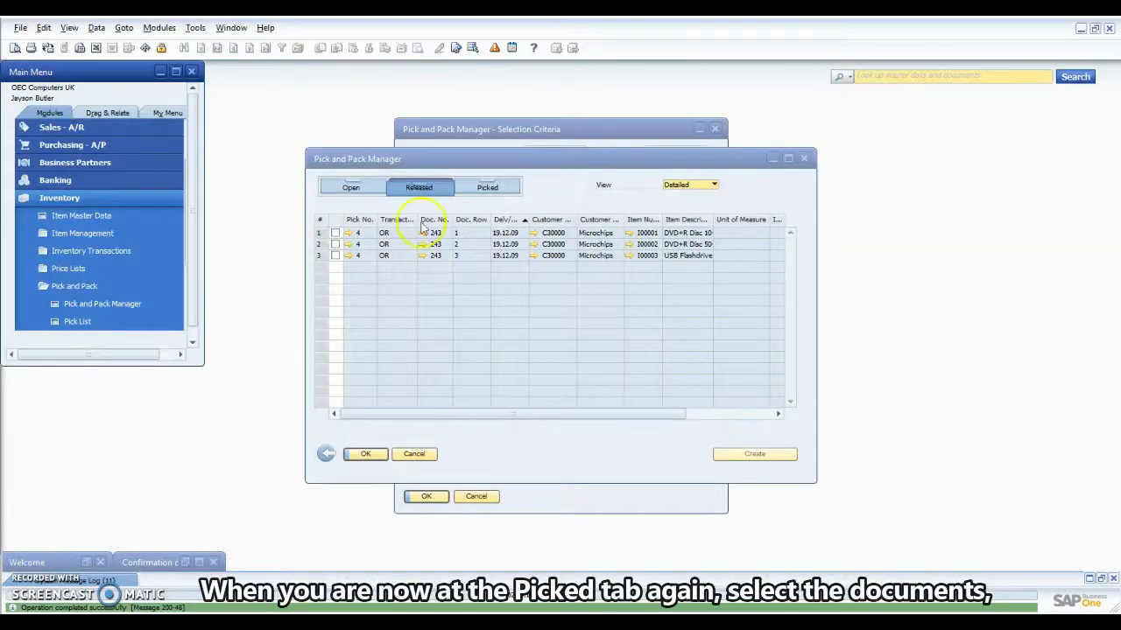
# Select all three picked lines of order 243 and create their delivery automatically.
pyautogui.click(484, 186)
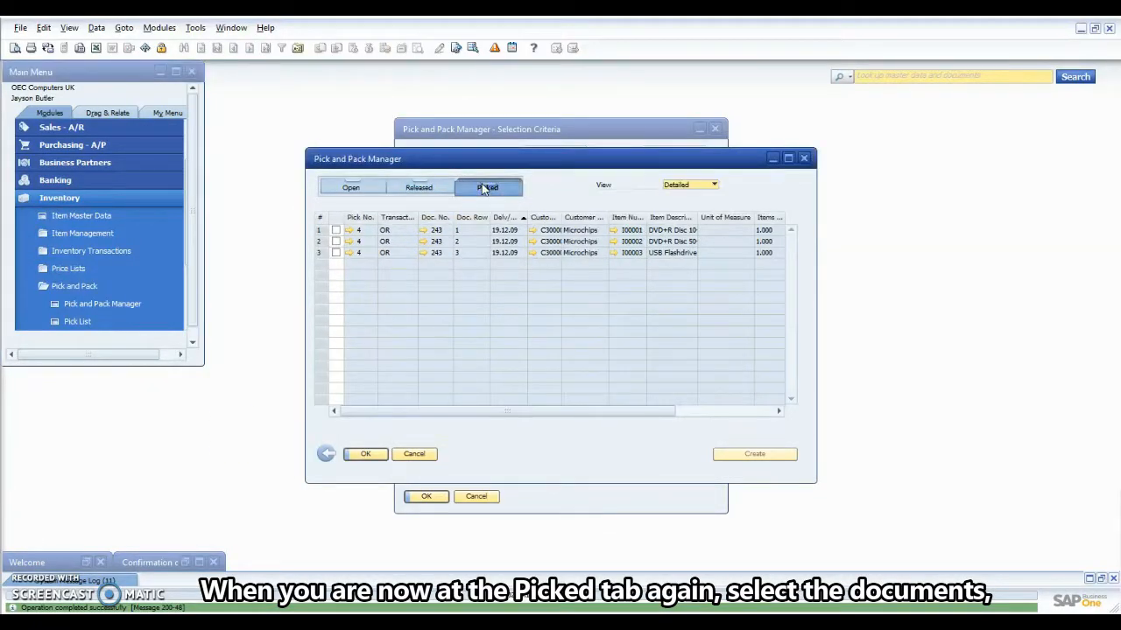
pyautogui.doubleClick(337, 218)
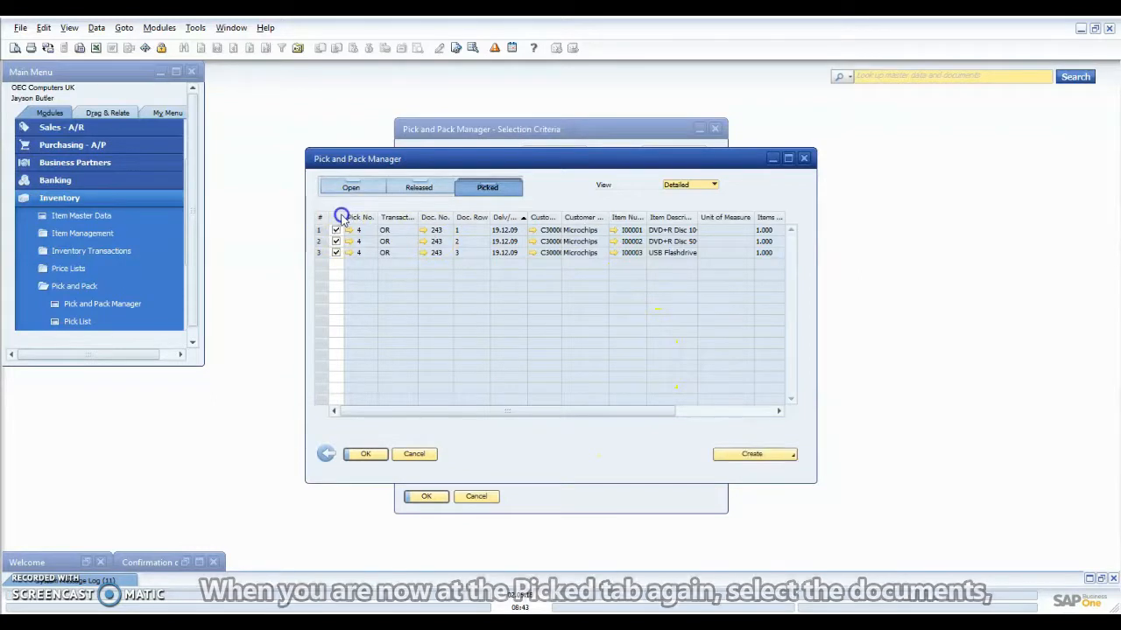
pyautogui.click(750, 455)
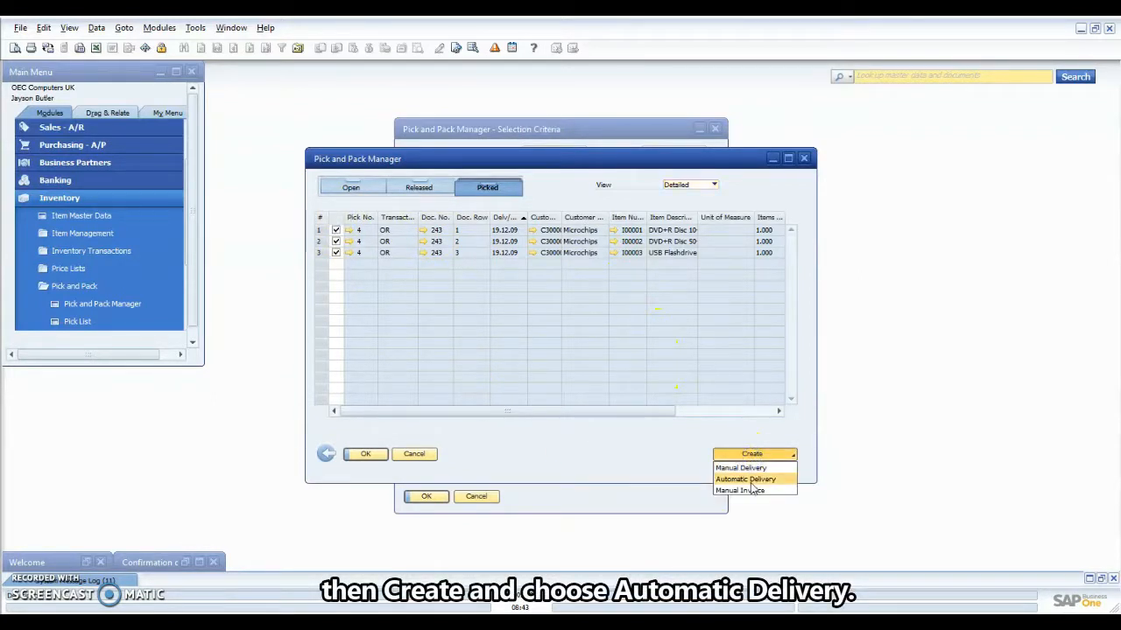
pyautogui.click(751, 479)
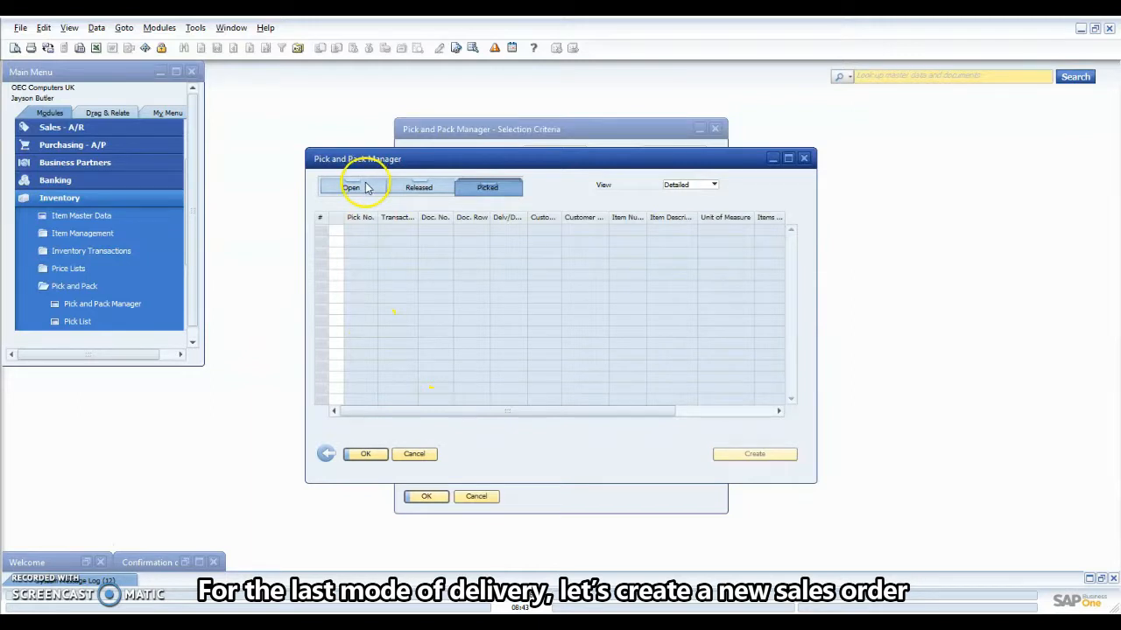
# Review the remaining open order lines and start a new sales order from Sales – A/R.
pyautogui.click(367, 188)
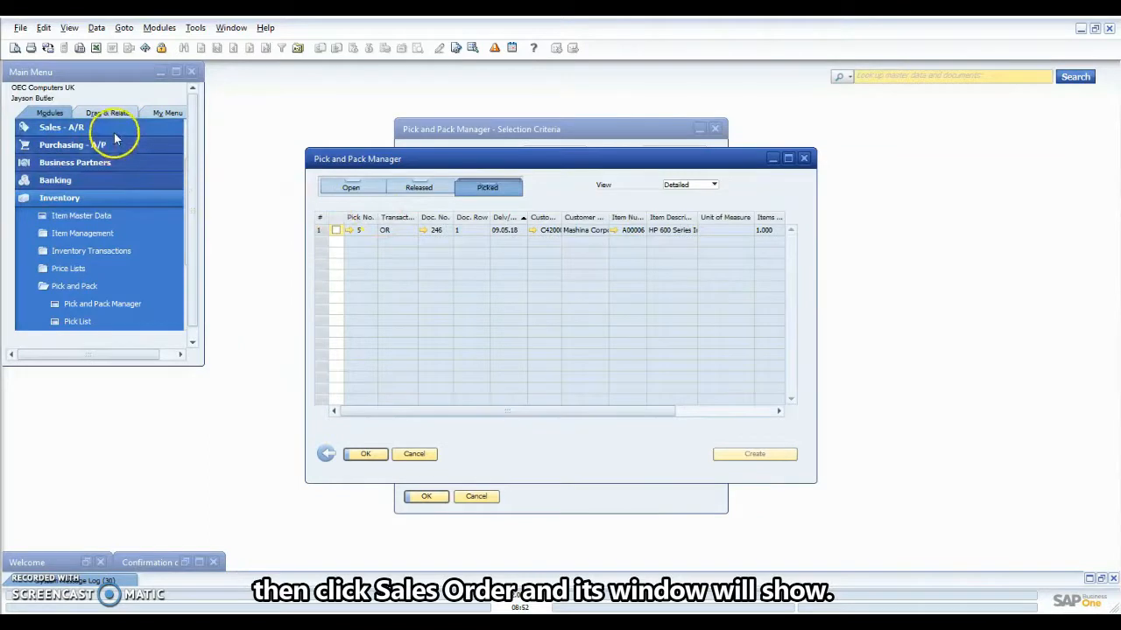
pyautogui.click(115, 129)
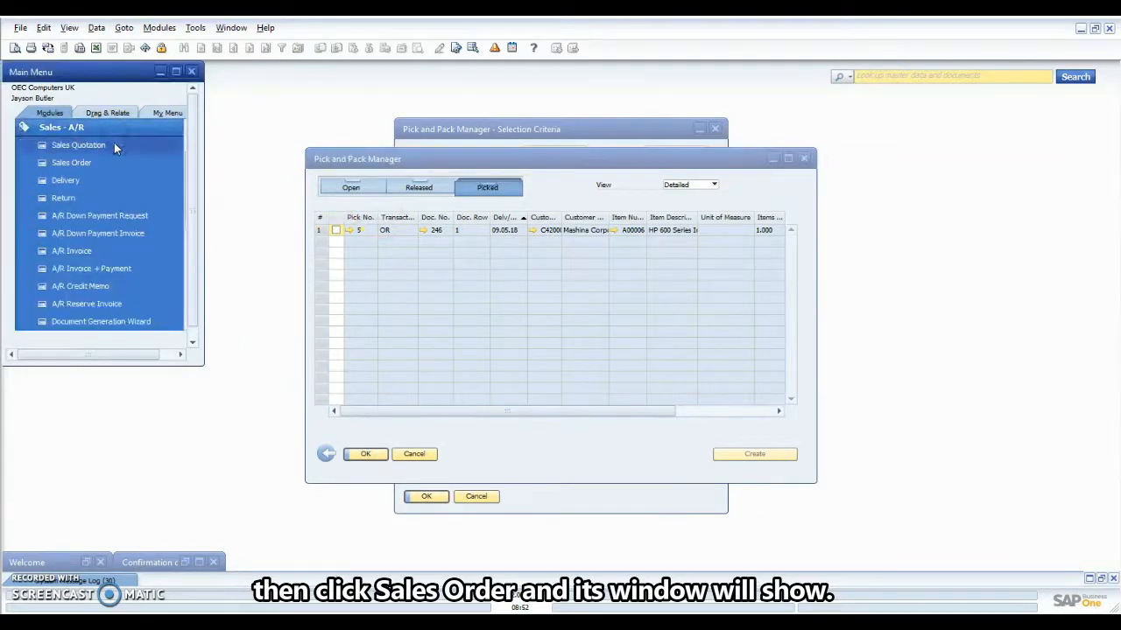
pyautogui.click(109, 165)
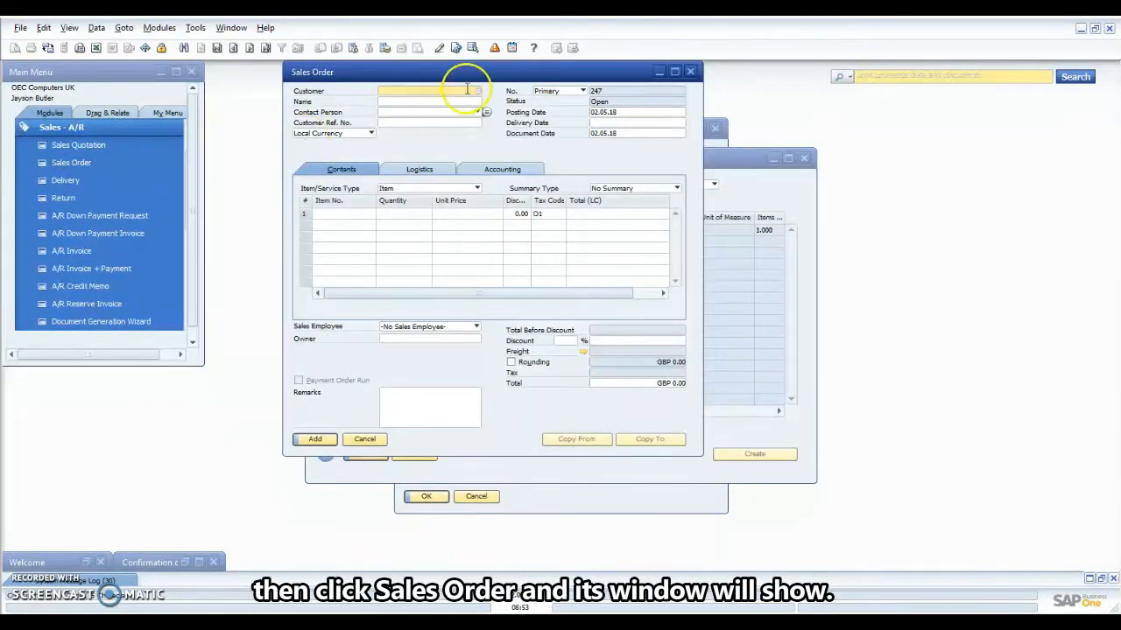
# Choose the first business partner in the list as the order's customer.
pyautogui.click(476, 90)
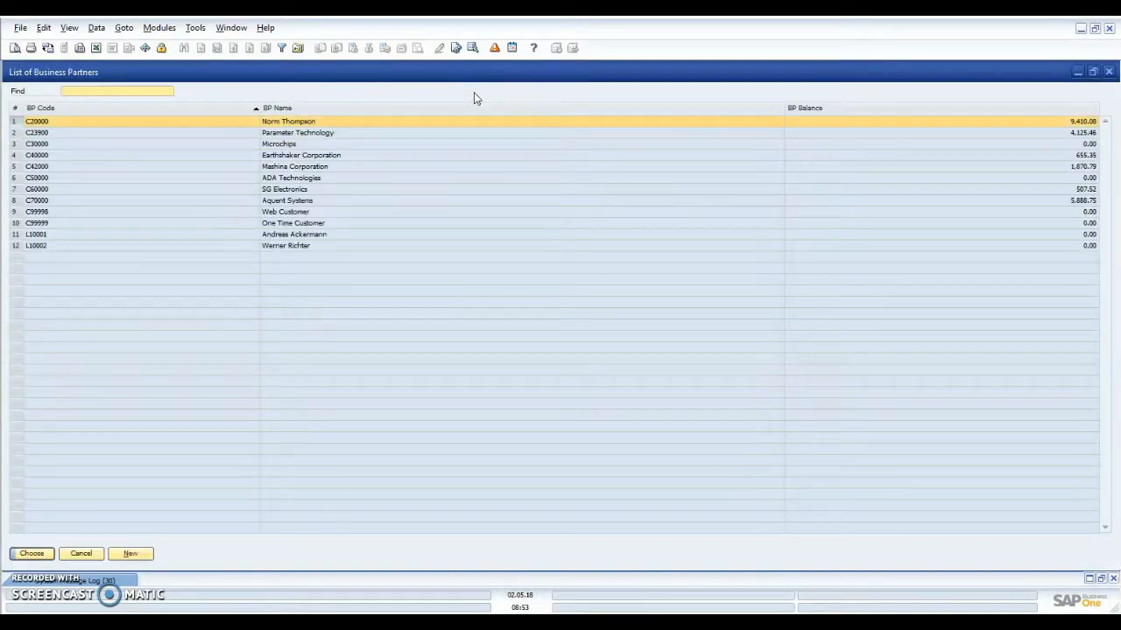
pyautogui.click(458, 120)
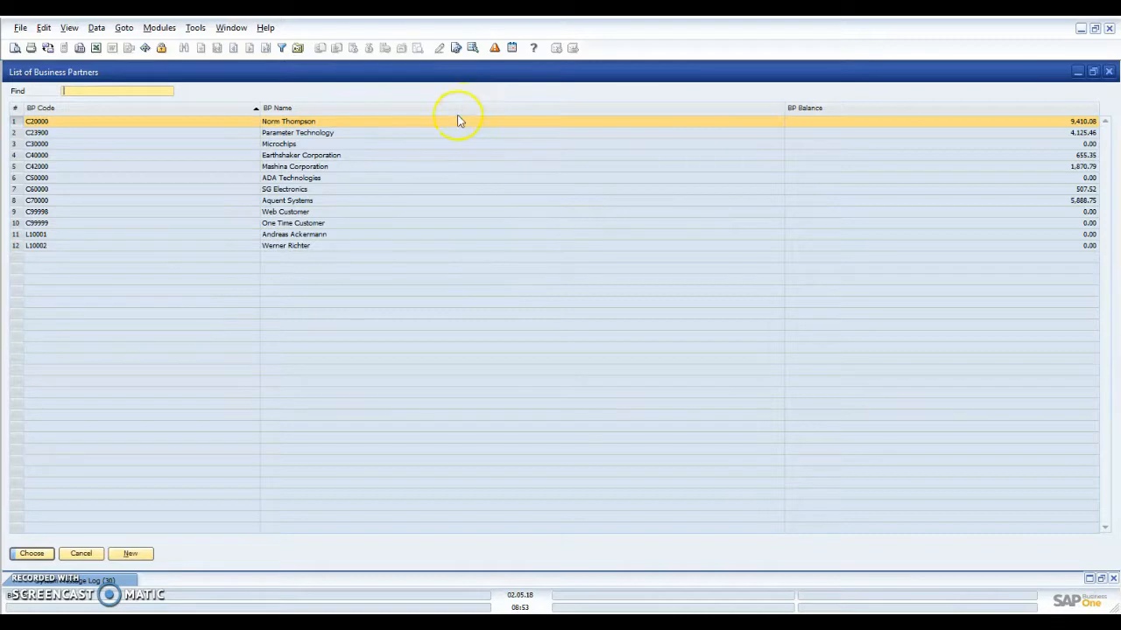
pyautogui.click(421, 167)
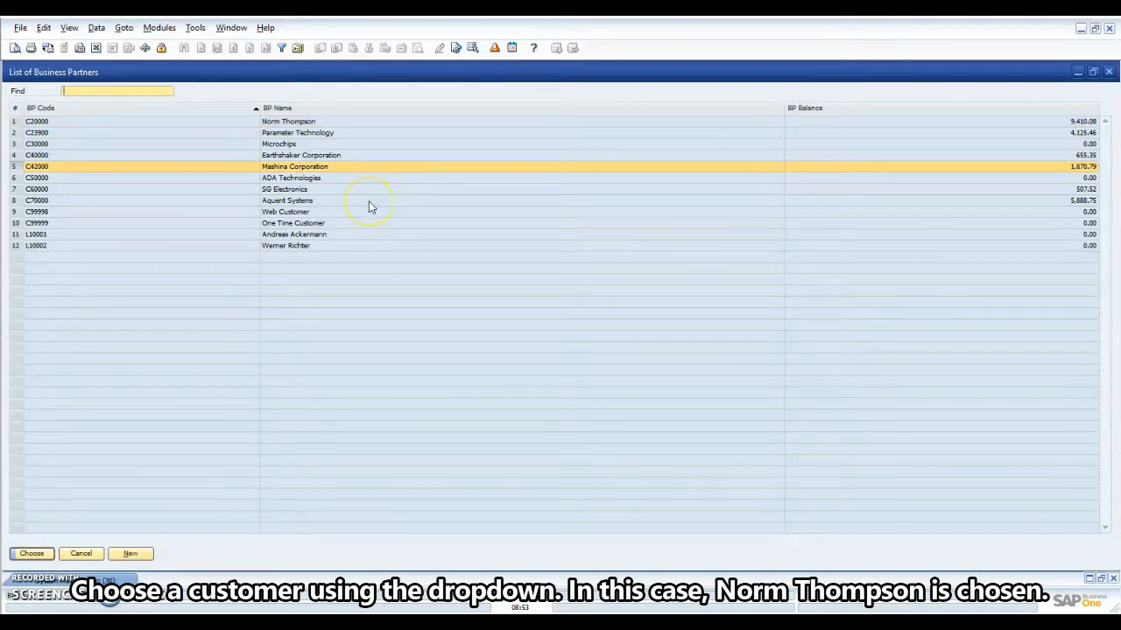
pyautogui.click(352, 123)
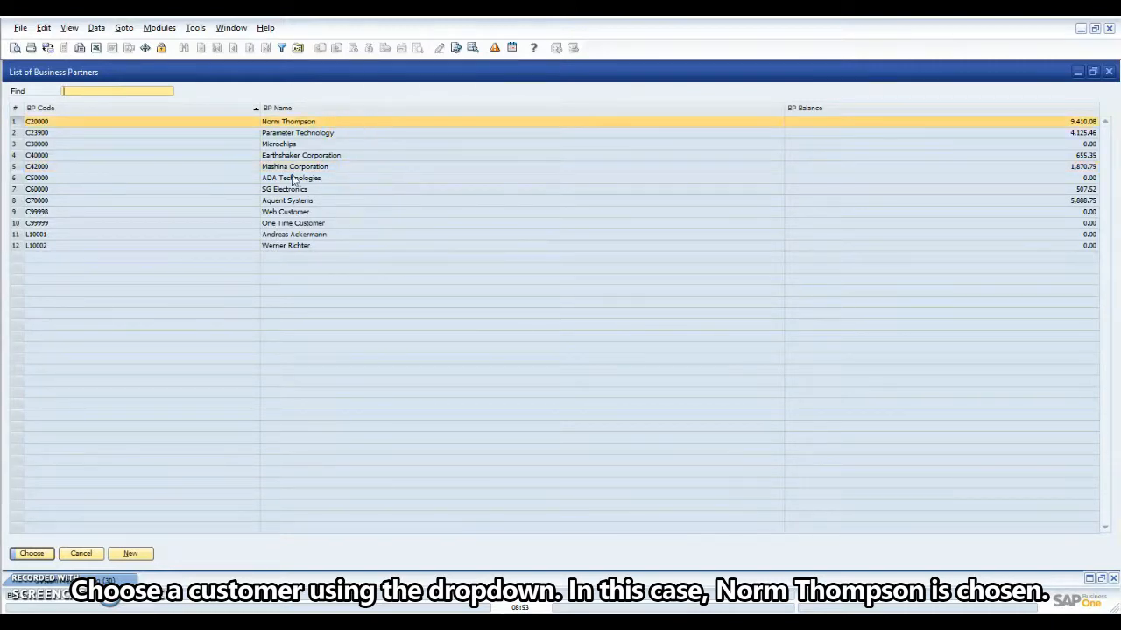
pyautogui.click(32, 554)
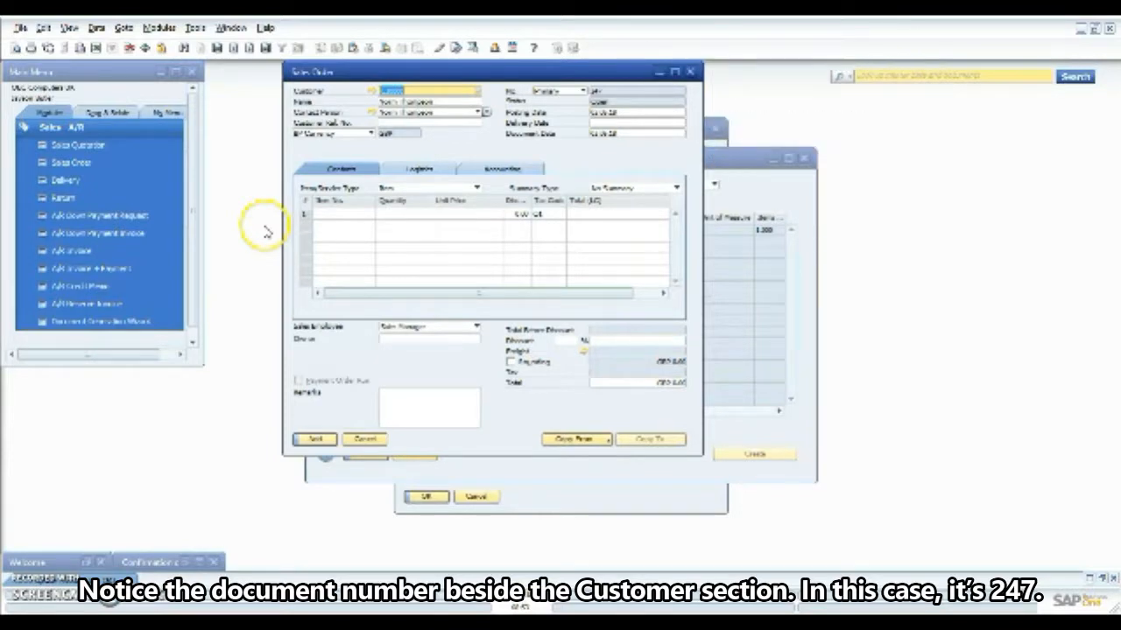
# Add an order line for 10 units of Motherboard P4 Turbo (C00001).
pyautogui.click(347, 214)
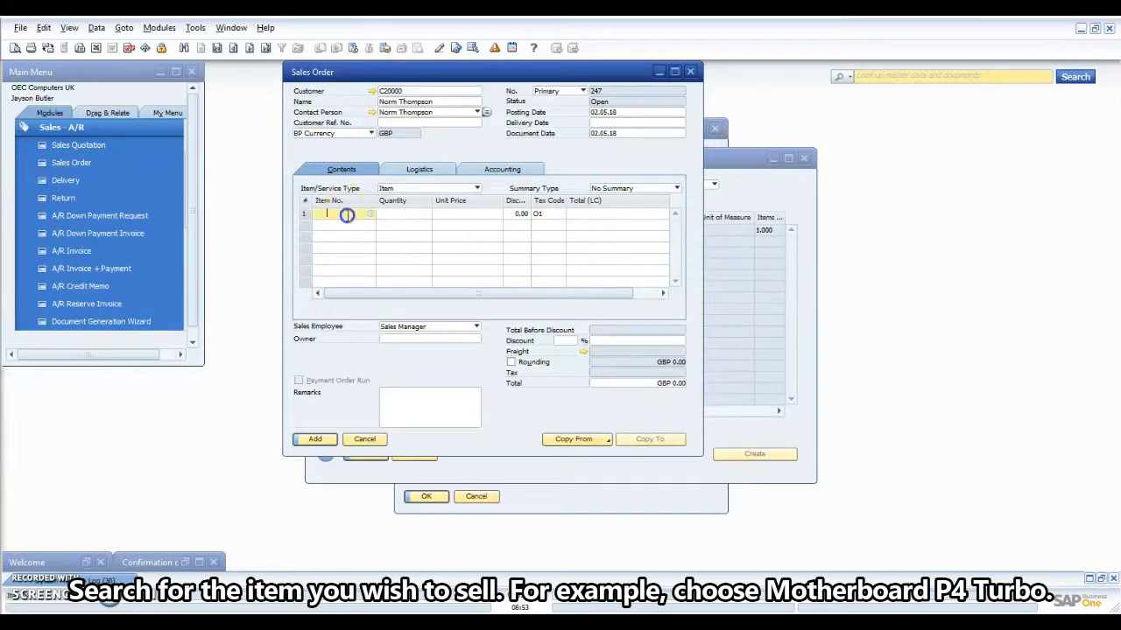
pyautogui.click(370, 218)
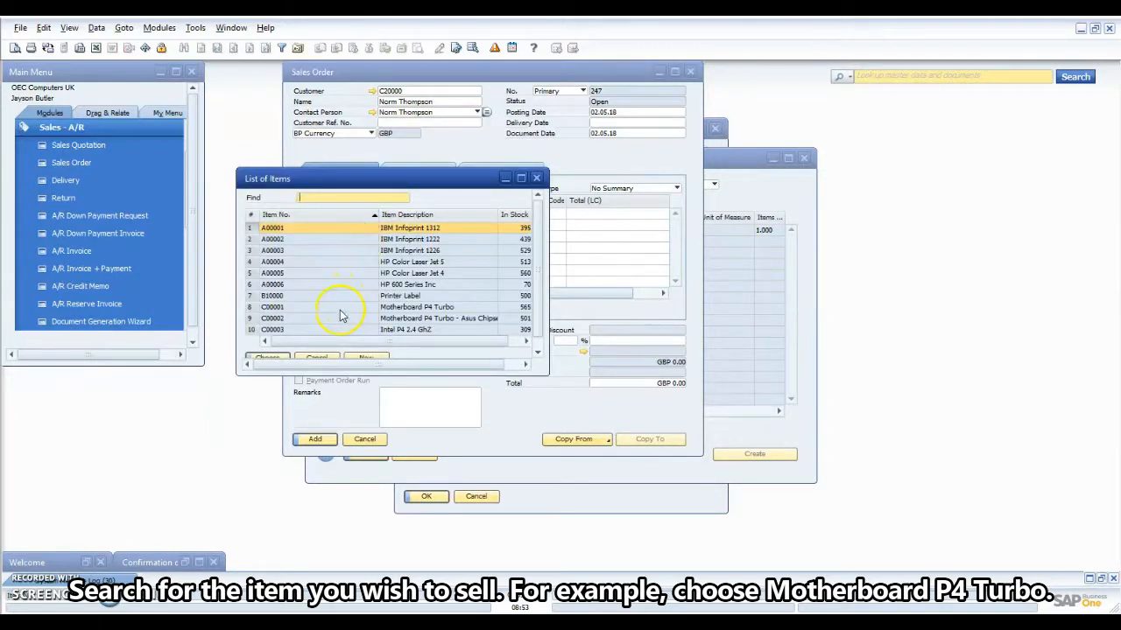
pyautogui.click(340, 311)
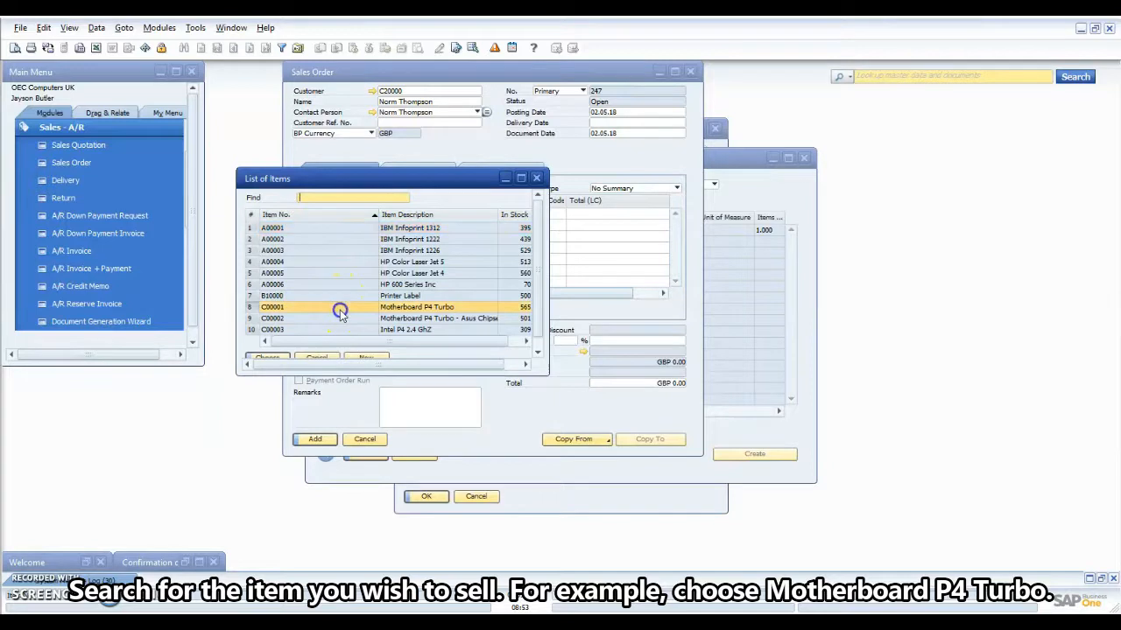
pyautogui.click(270, 359)
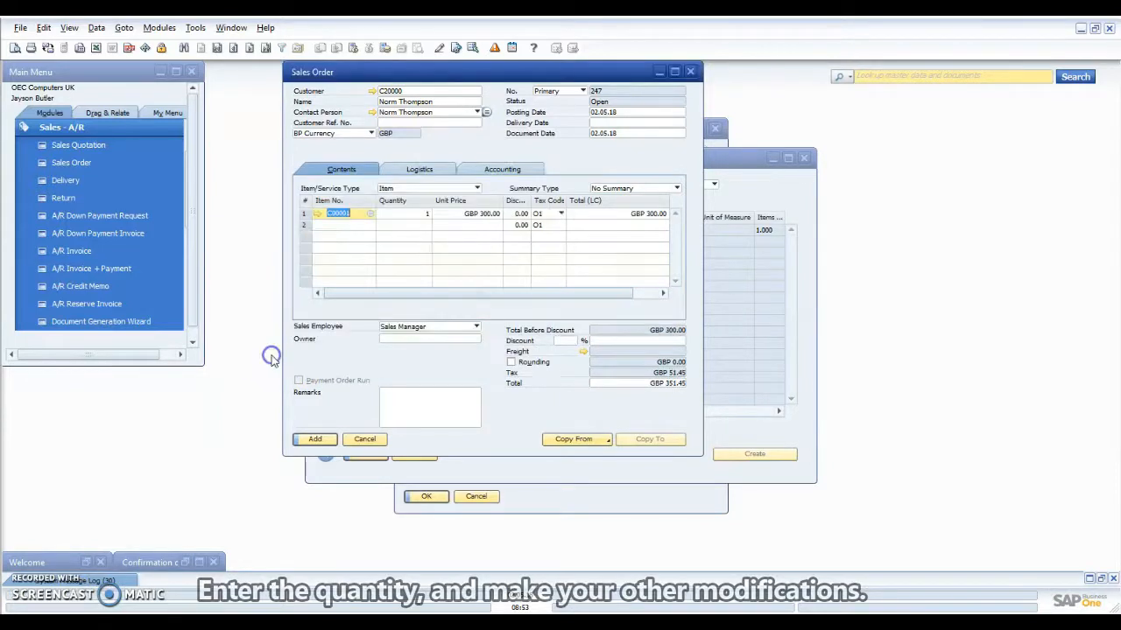
pyautogui.click(403, 215)
pyautogui.write('10')
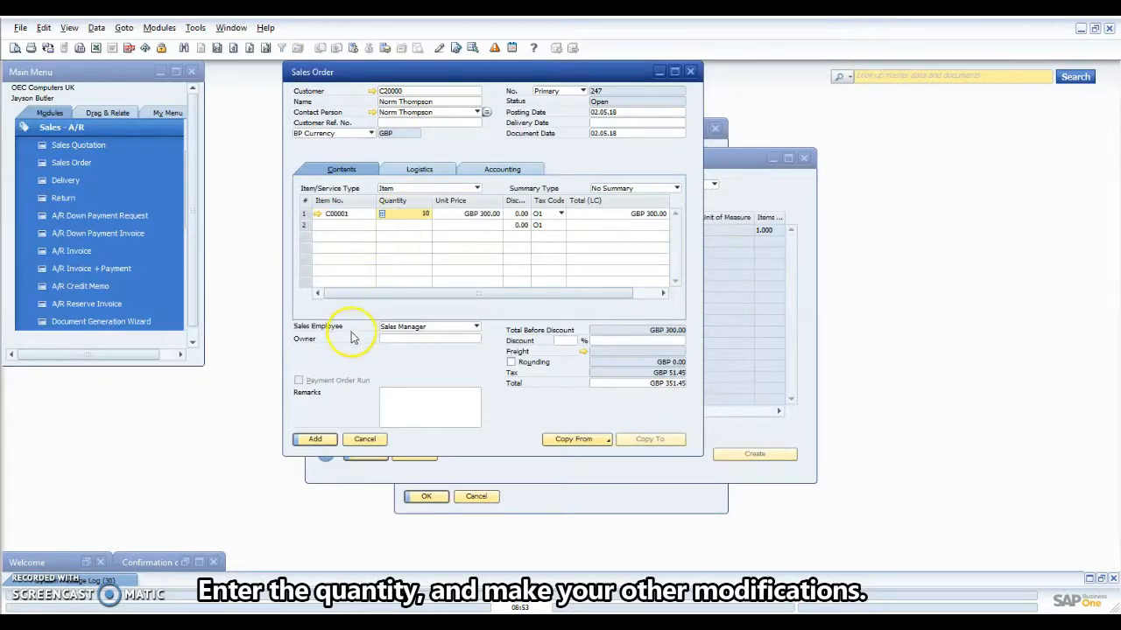
pyautogui.click(444, 223)
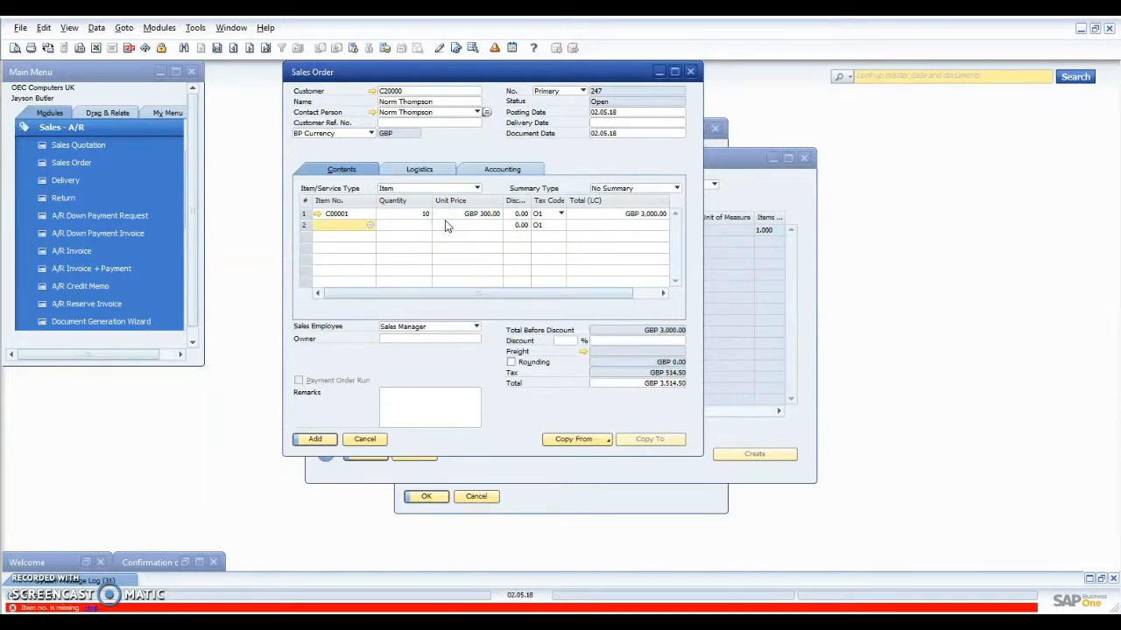
# Set delivery date 09.05.18, save order 247 with updated rows, then reopen and close it.
pyautogui.click(598, 123)
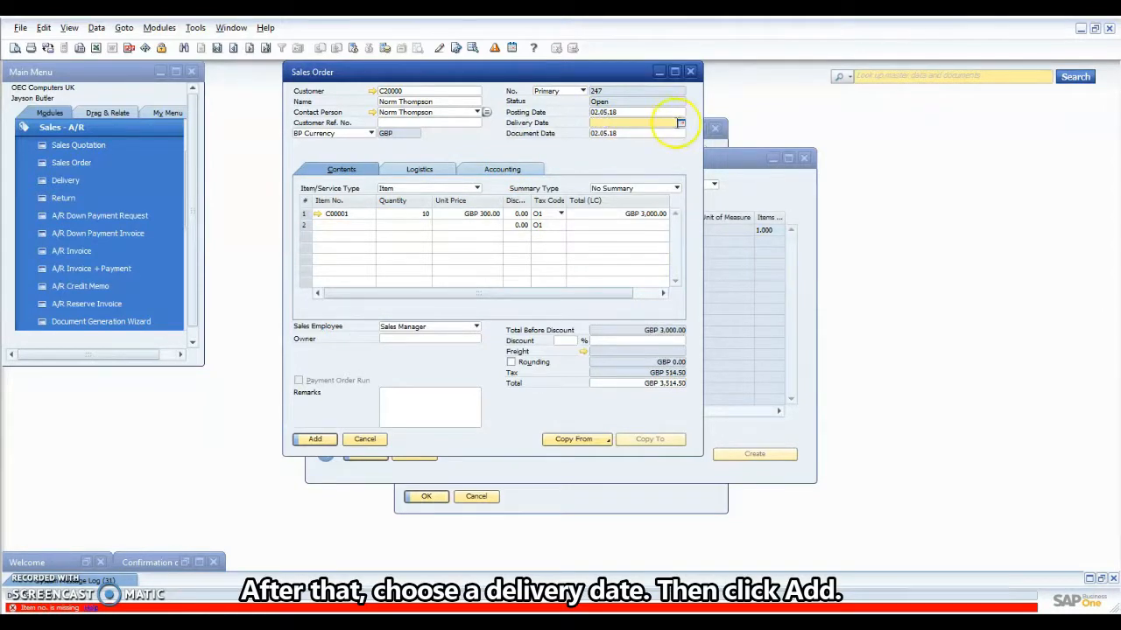
pyautogui.click(680, 123)
pyautogui.click(643, 186)
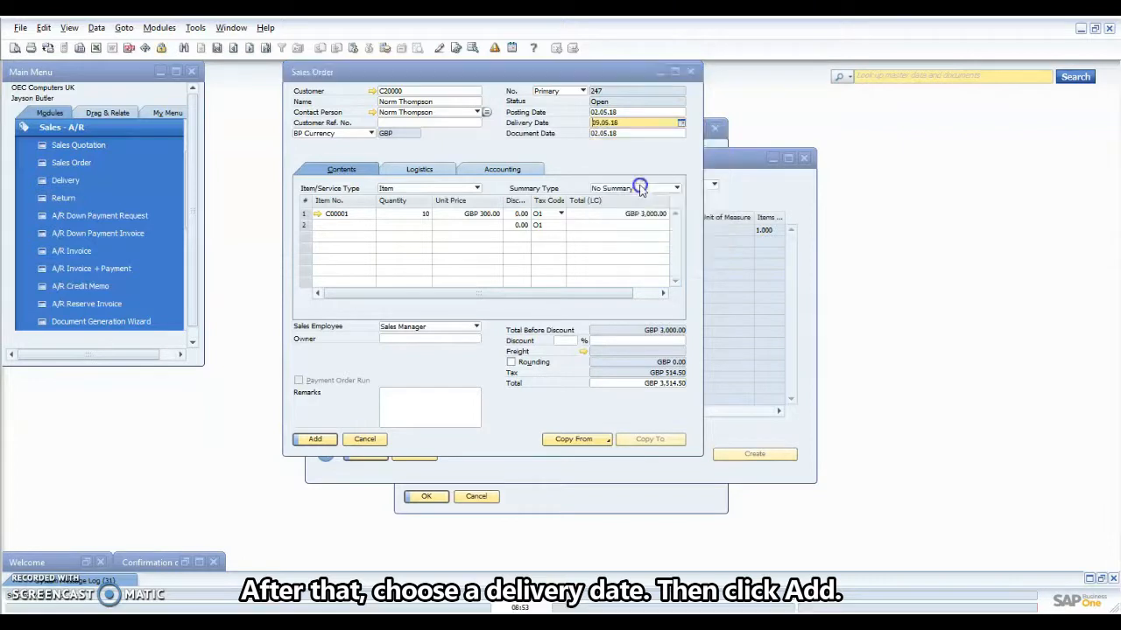
pyautogui.click(317, 440)
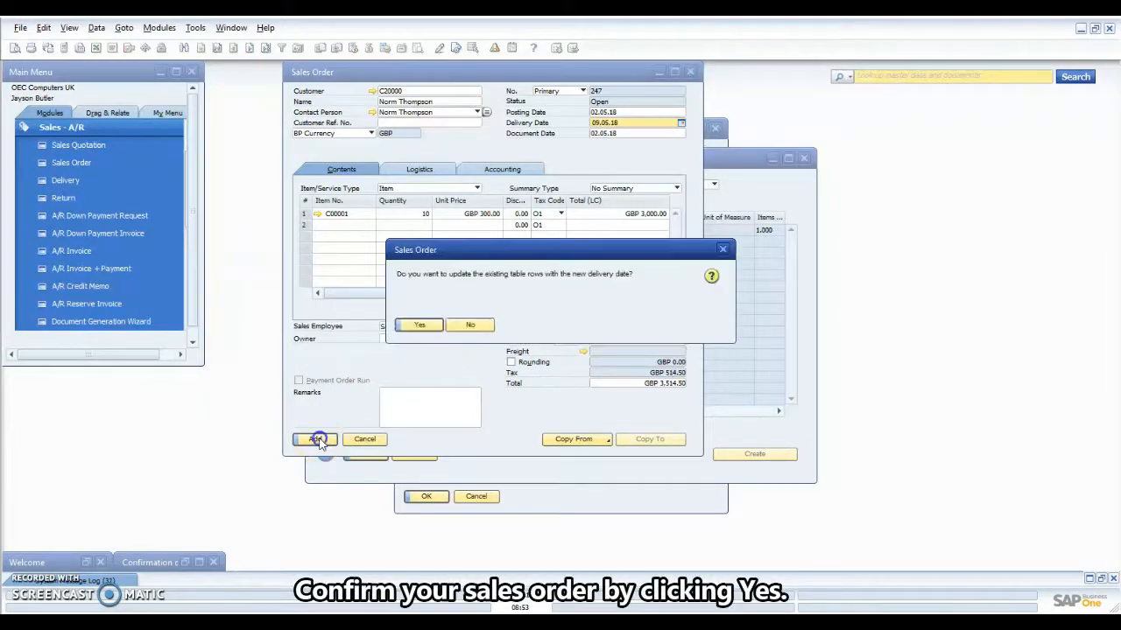
pyautogui.click(419, 325)
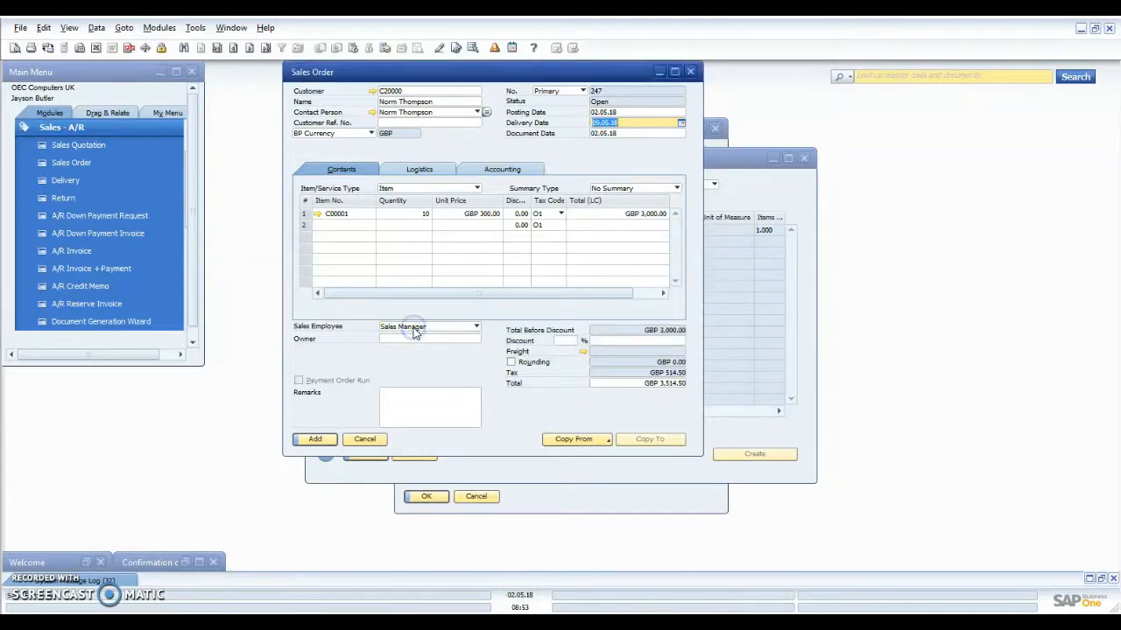
pyautogui.click(313, 441)
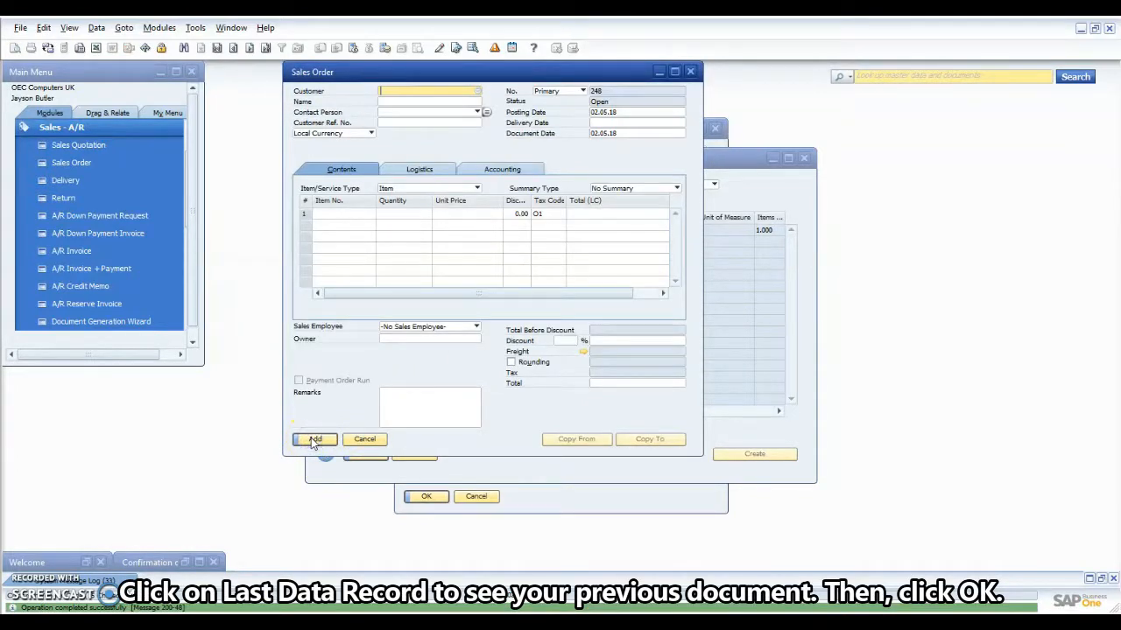
pyautogui.click(268, 48)
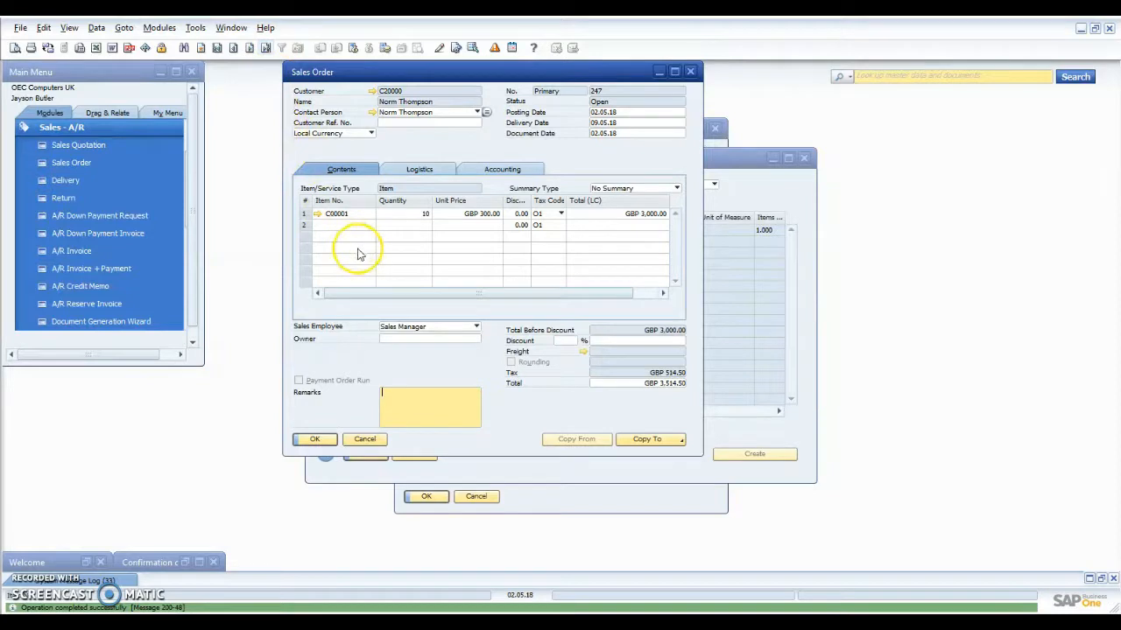
pyautogui.click(321, 440)
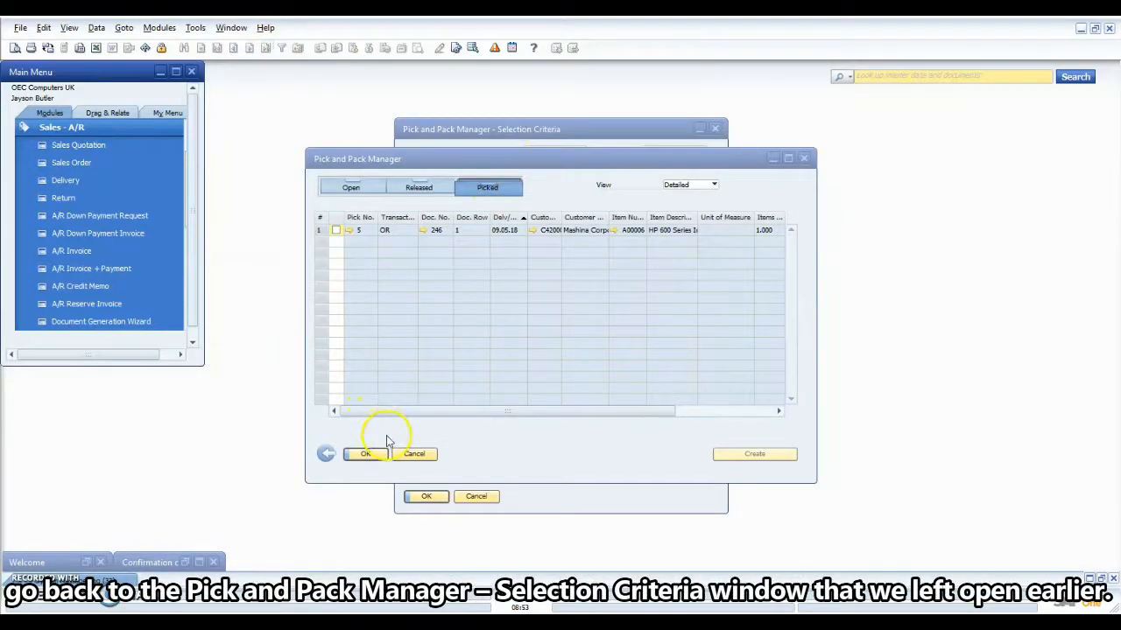
# Return to Selection Criteria without saving and limit the sales order range to order 247.
pyautogui.click(324, 452)
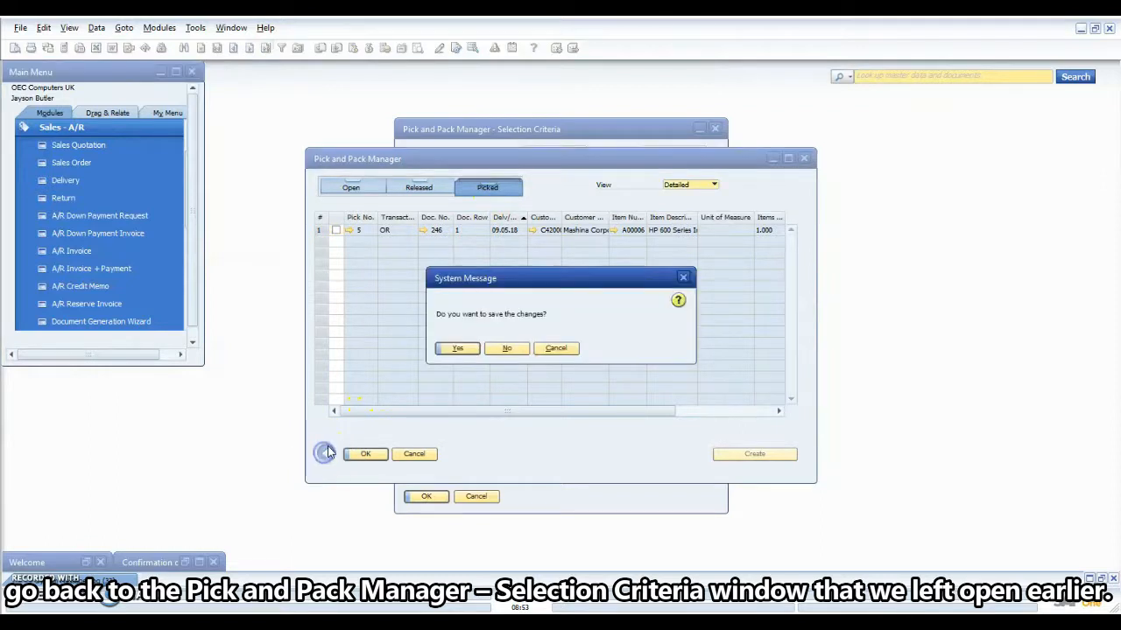
pyautogui.click(507, 348)
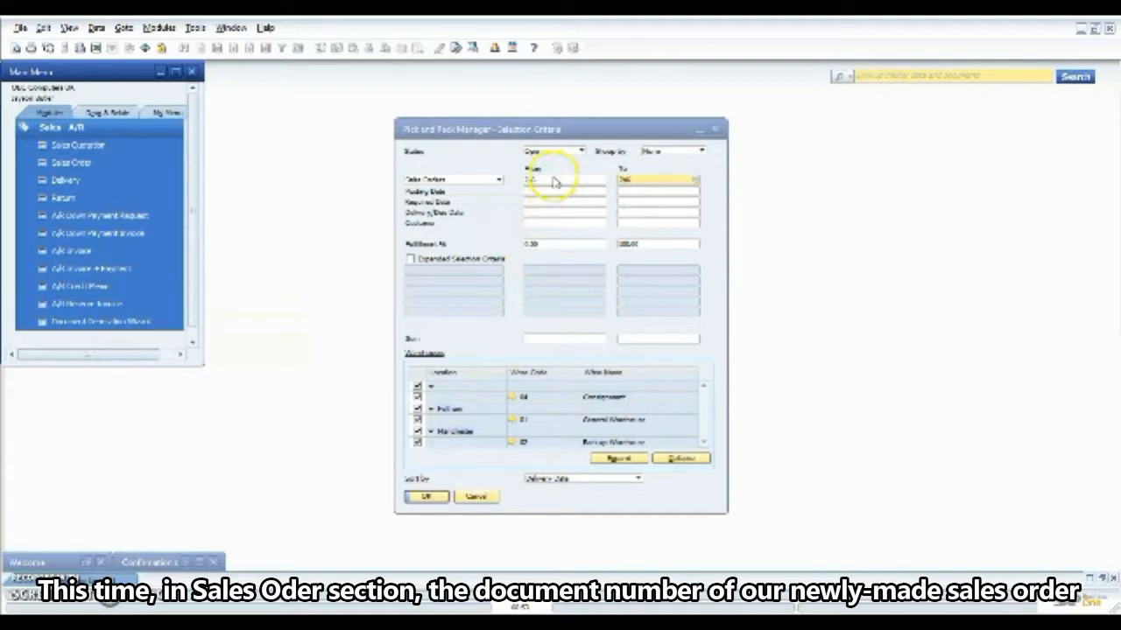
pyautogui.click(553, 181)
pyautogui.click(602, 180)
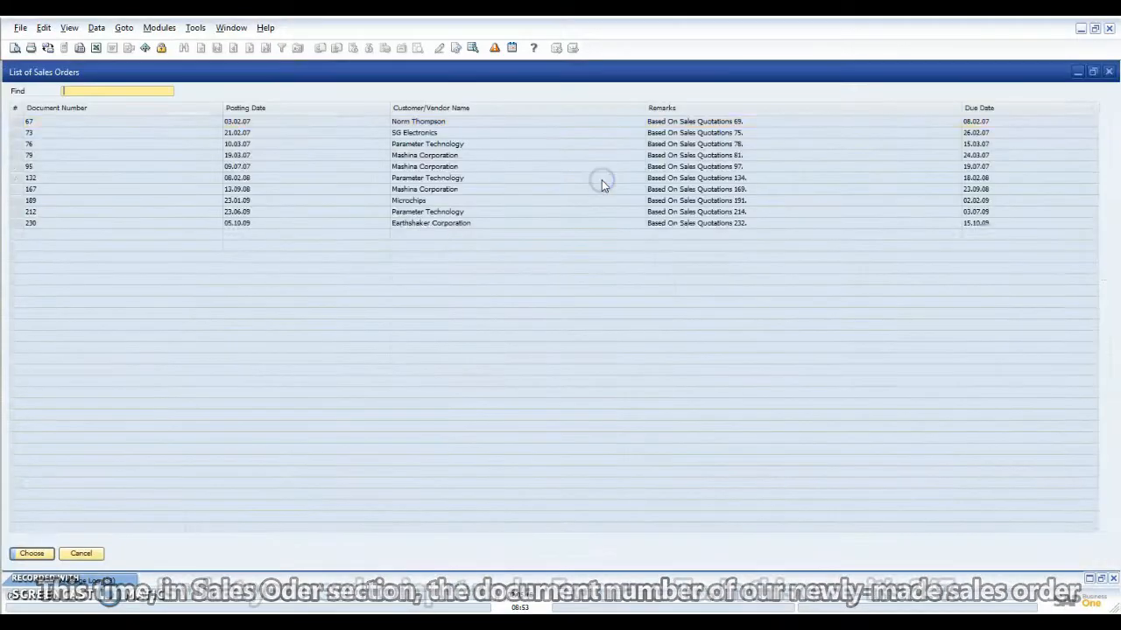
pyautogui.click(145, 360)
pyautogui.click(31, 553)
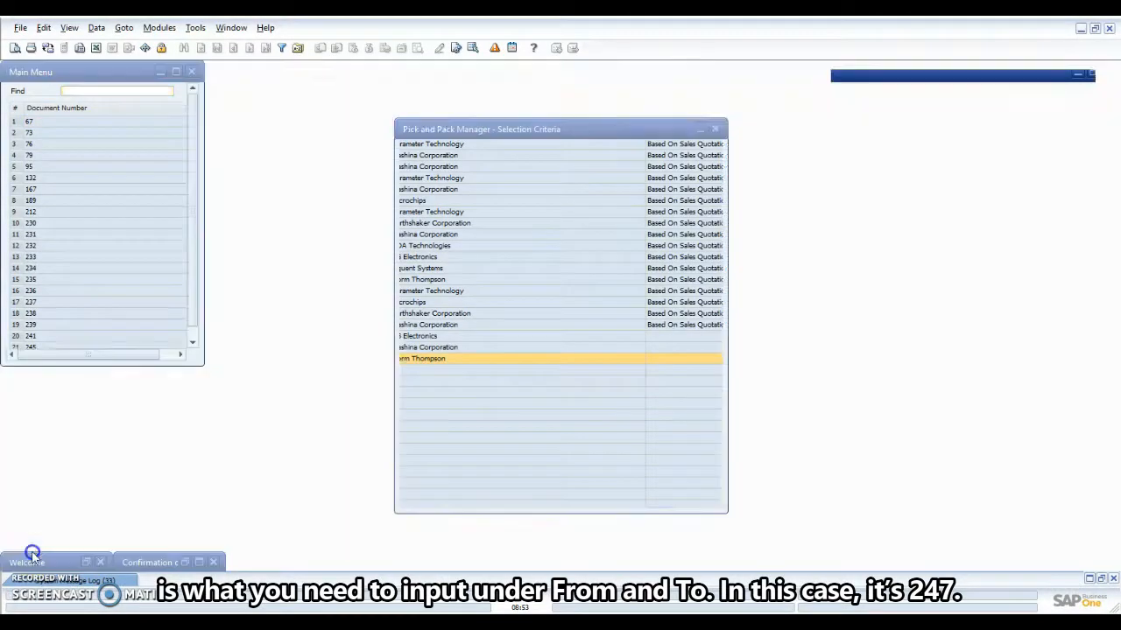
pyautogui.click(650, 180)
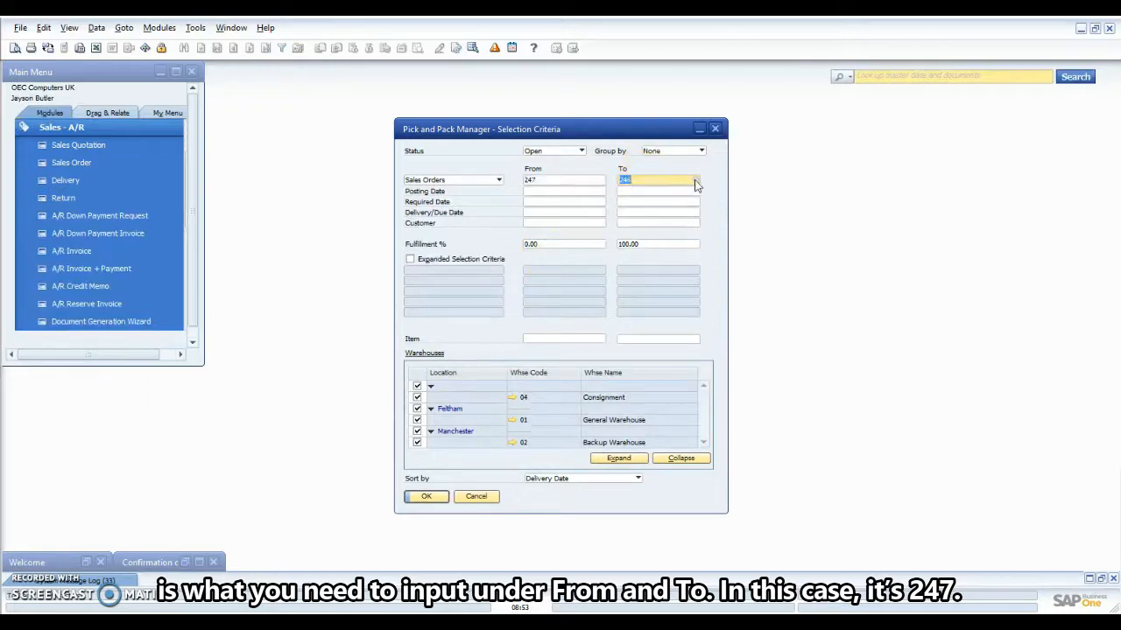
pyautogui.click(698, 180)
pyautogui.click(37, 359)
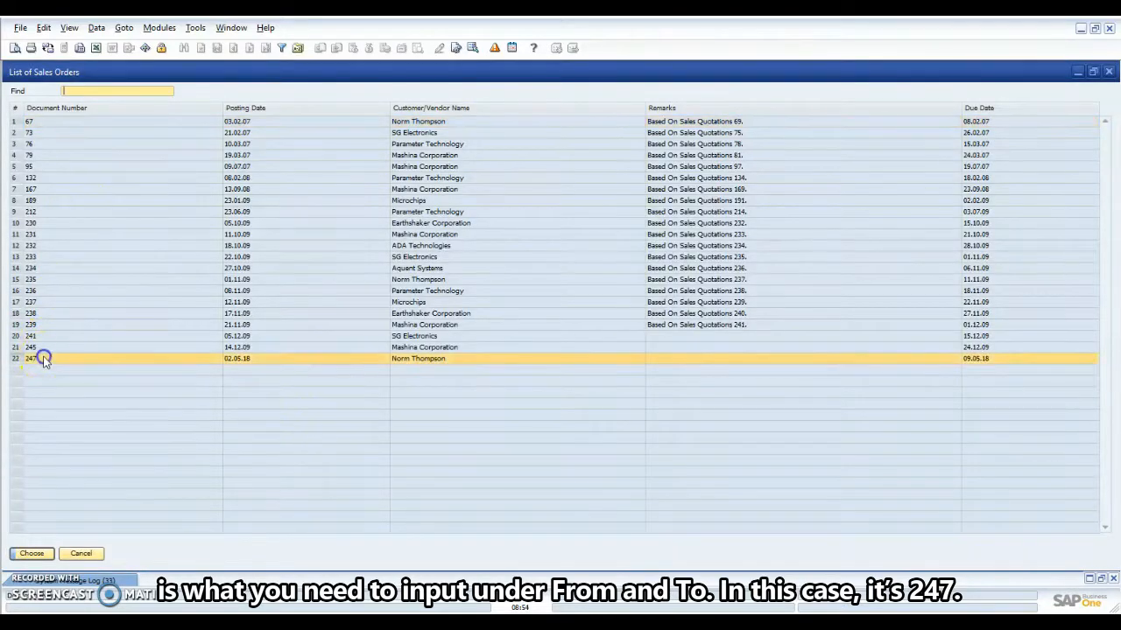
pyautogui.click(31, 554)
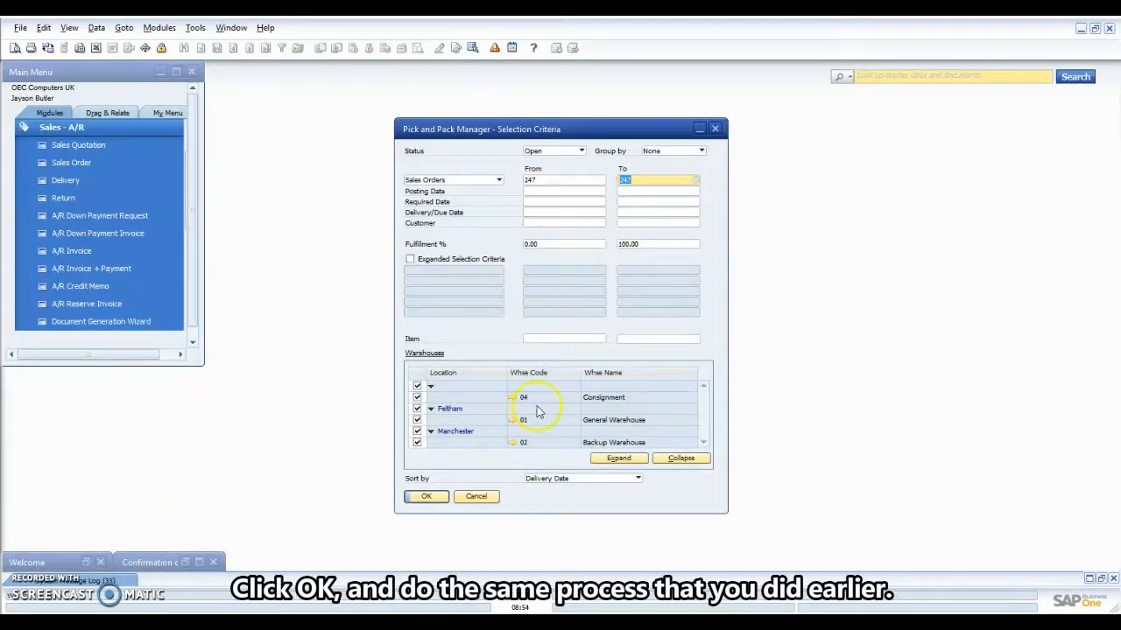
# List order 247's line, tick it, and release it to a pick list.
pyautogui.click(426, 496)
pyautogui.click(336, 236)
pyautogui.click(649, 455)
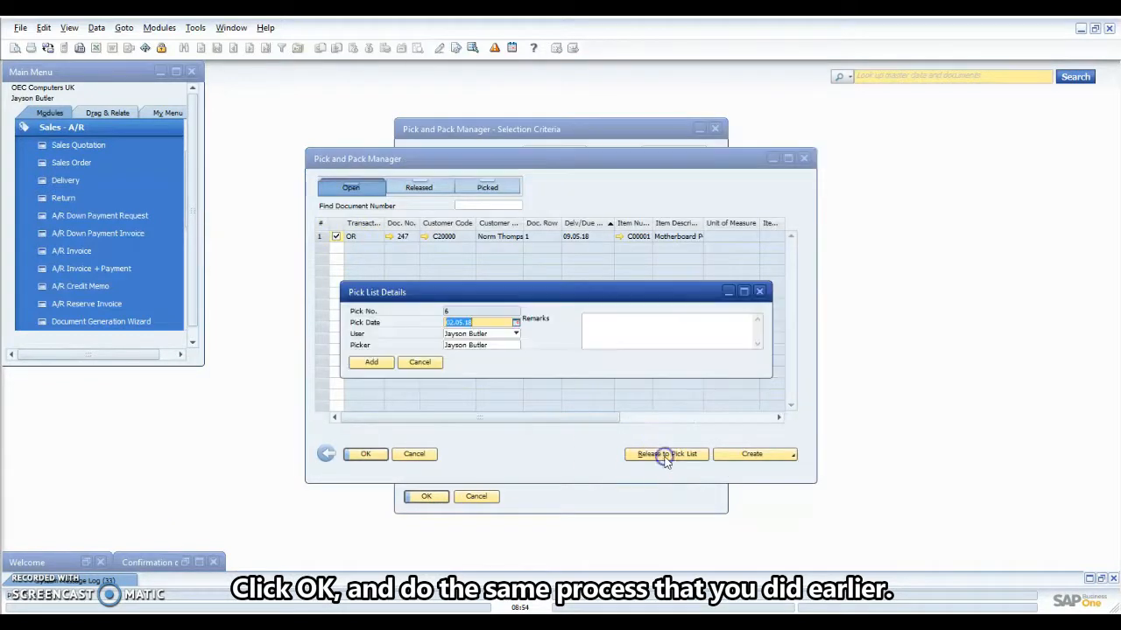
# Add pick list 6 with pick date 04.05.18.
pyautogui.click(515, 322)
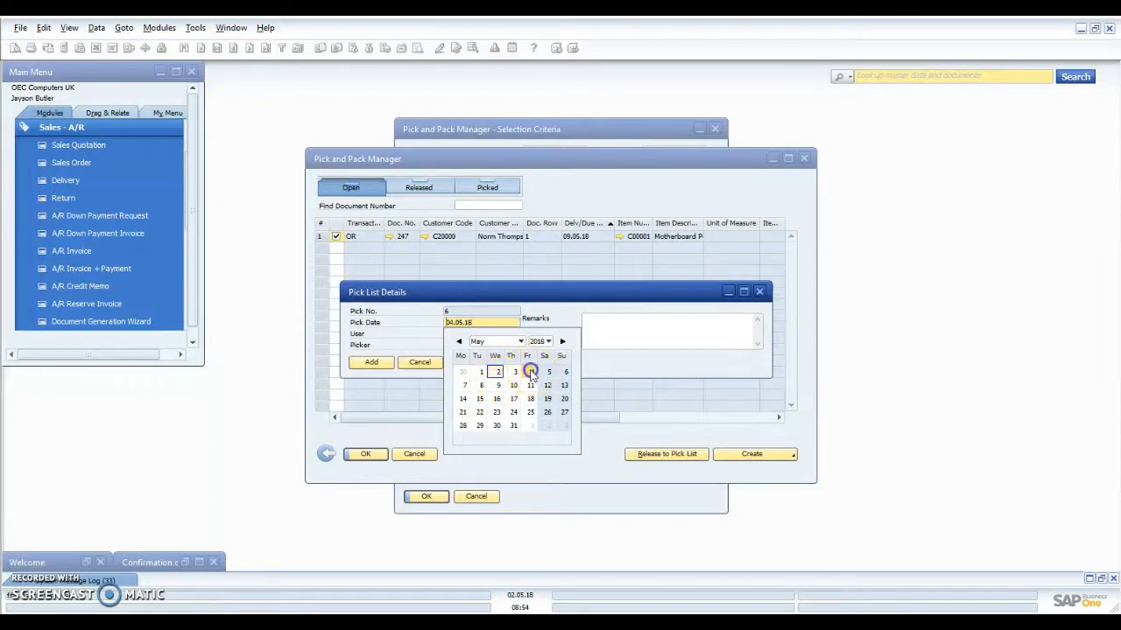
pyautogui.click(531, 371)
pyautogui.click(371, 362)
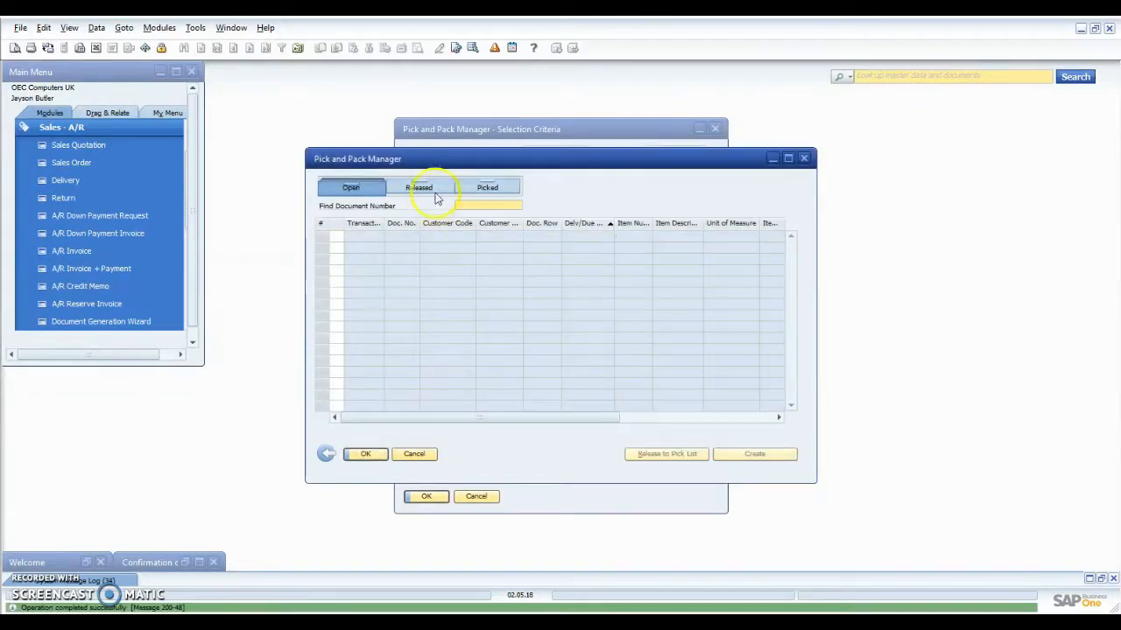
# Find pick list 6 in the Pick List form and view it under Picked status.
pyautogui.click(420, 185)
pyautogui.click(52, 127)
pyautogui.click(59, 233)
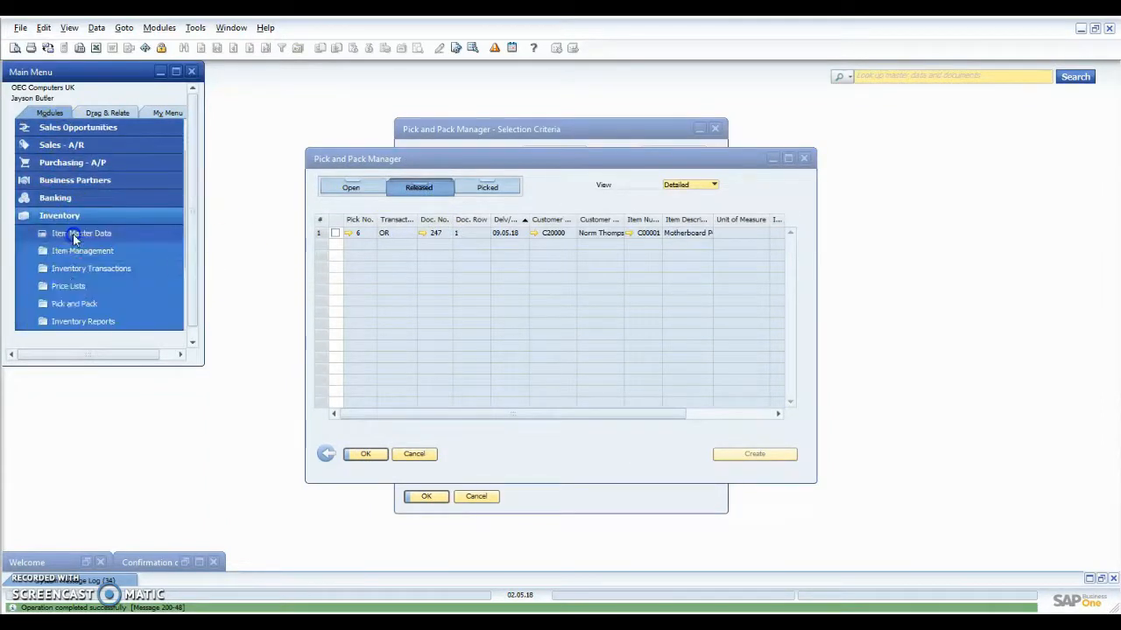
pyautogui.click(75, 302)
pyautogui.click(77, 321)
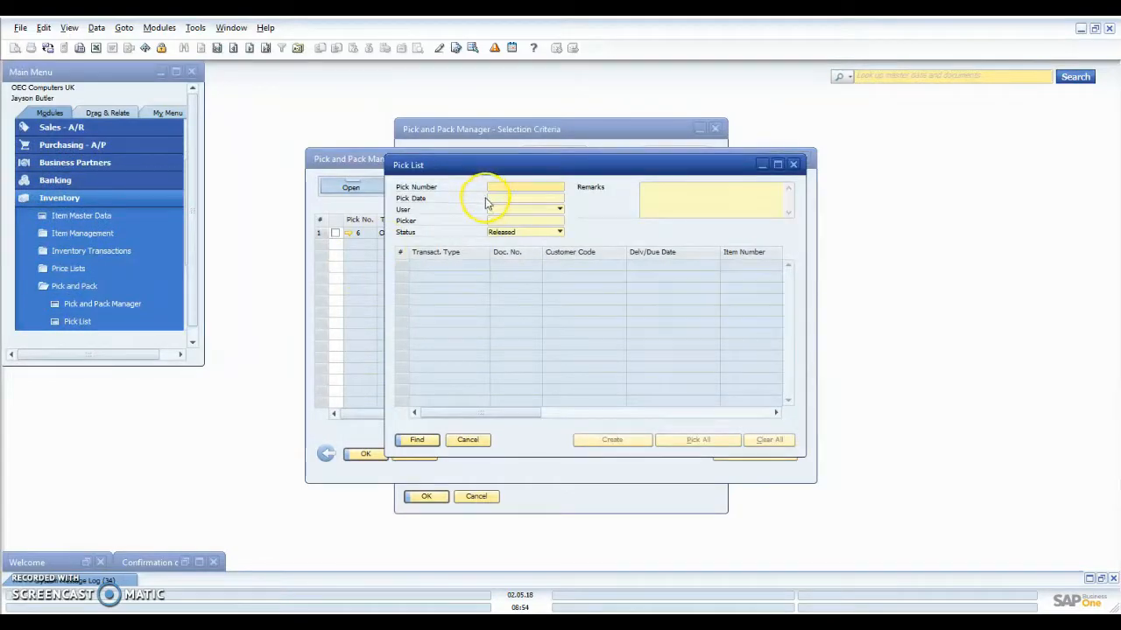
pyautogui.click(419, 439)
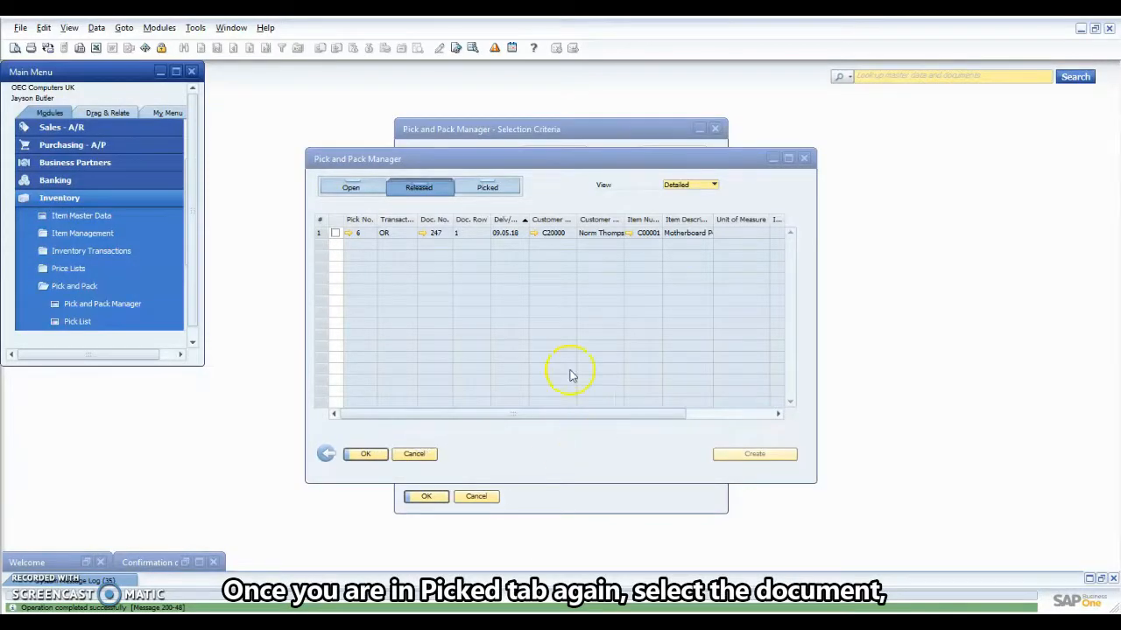
pyautogui.click(477, 194)
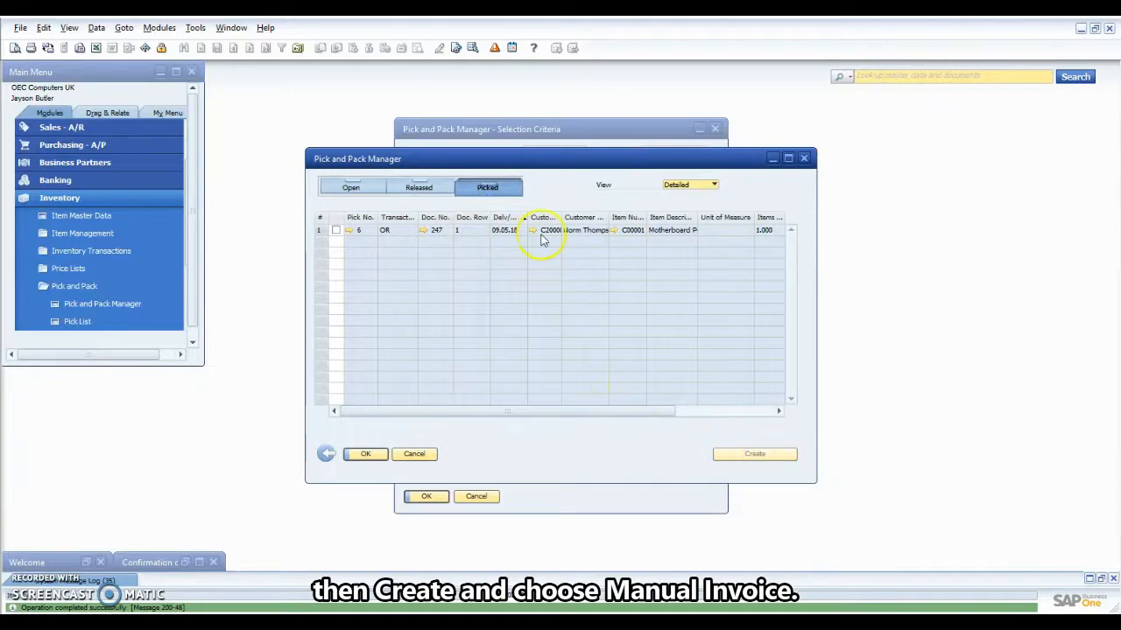
# Manually create A/R invoice 225 for GBP 3,514.50 from pick list 6, accepting the credit warnings.
pyautogui.click(336, 229)
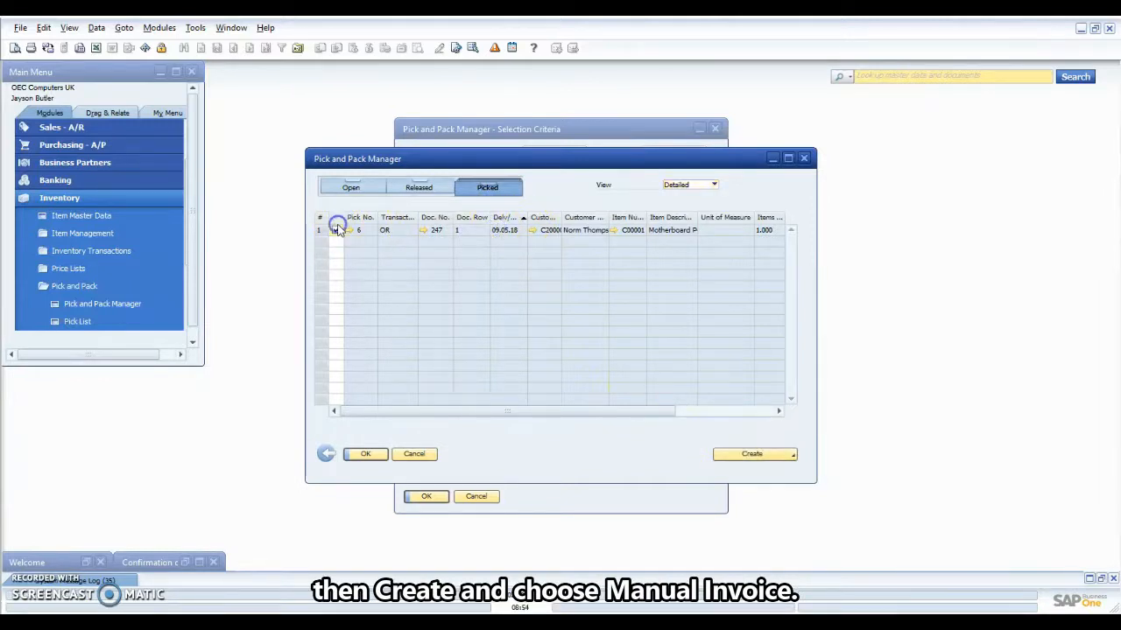
pyautogui.click(732, 455)
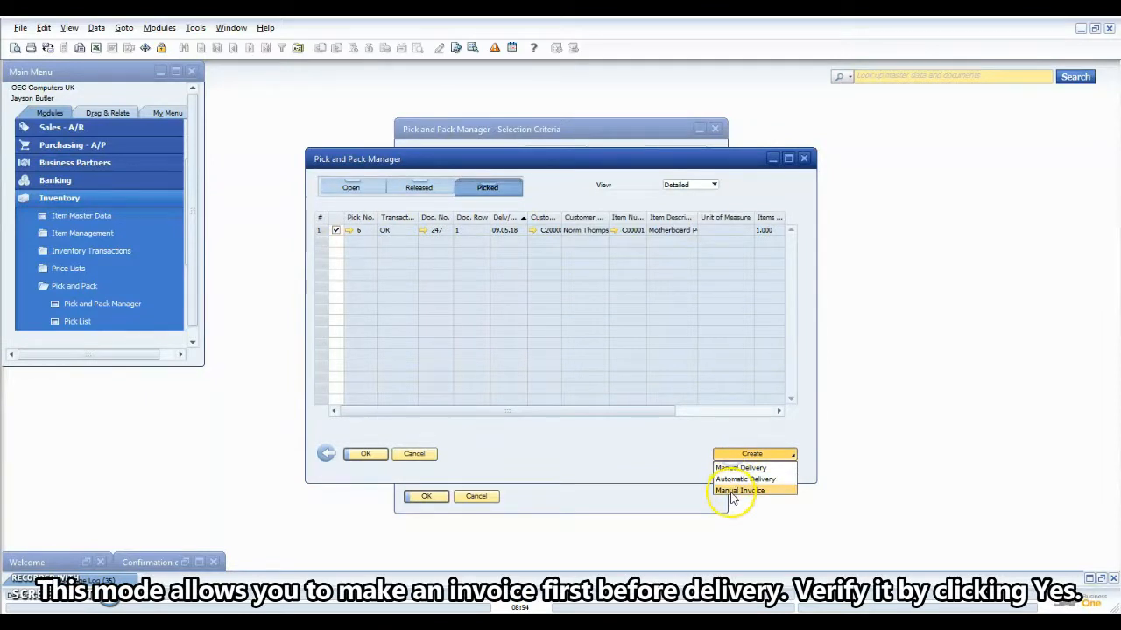
pyautogui.click(733, 492)
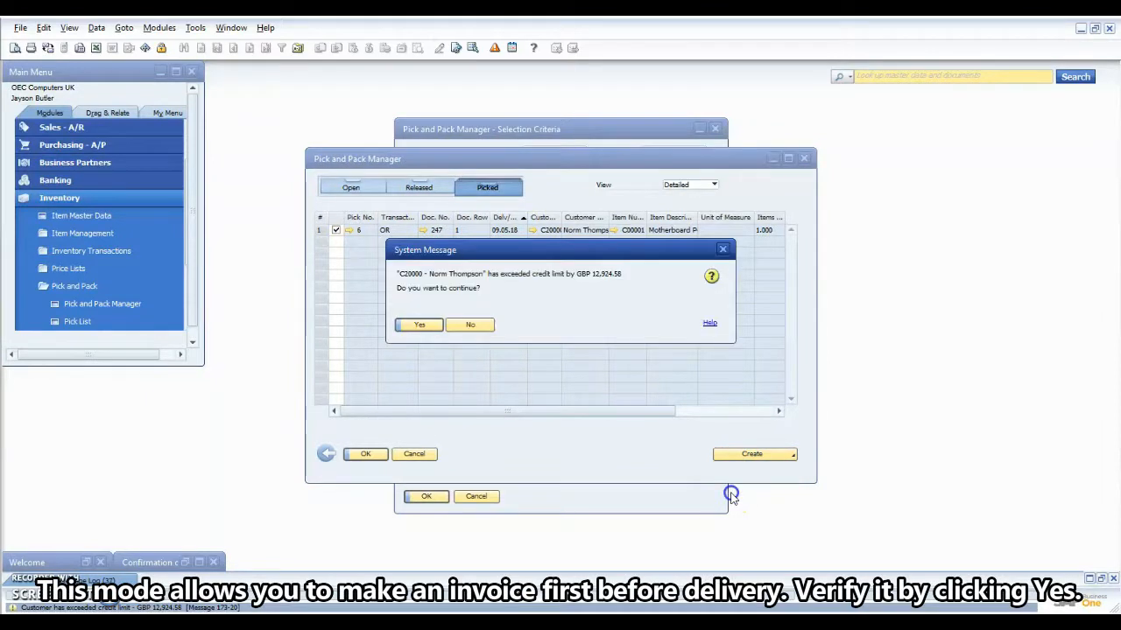
pyautogui.click(421, 324)
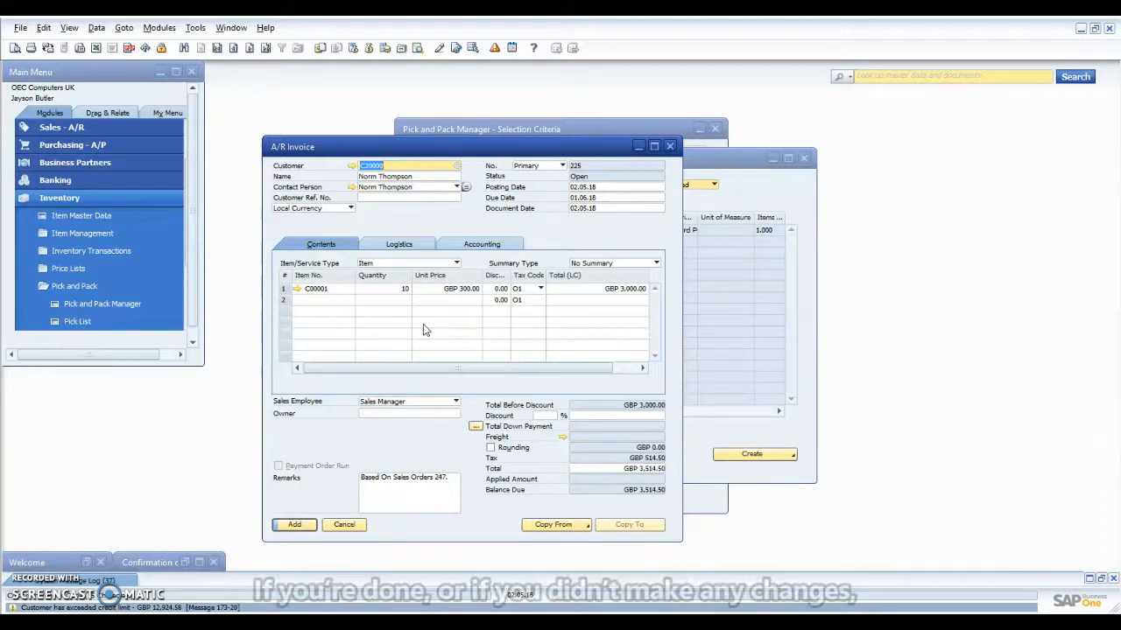
pyautogui.click(423, 306)
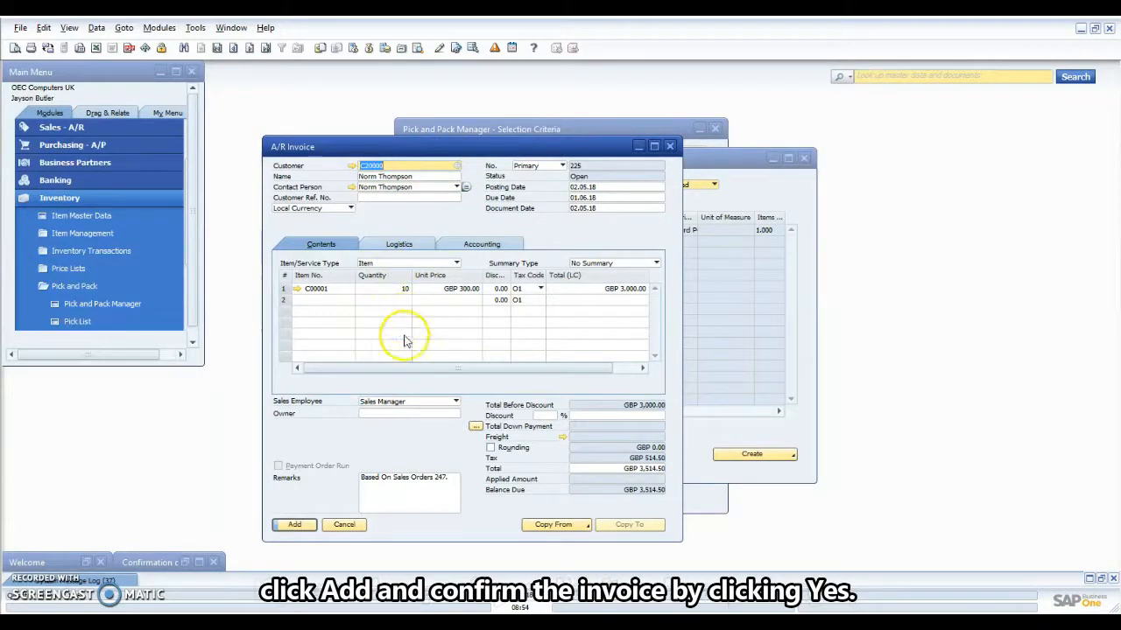
pyautogui.click(299, 525)
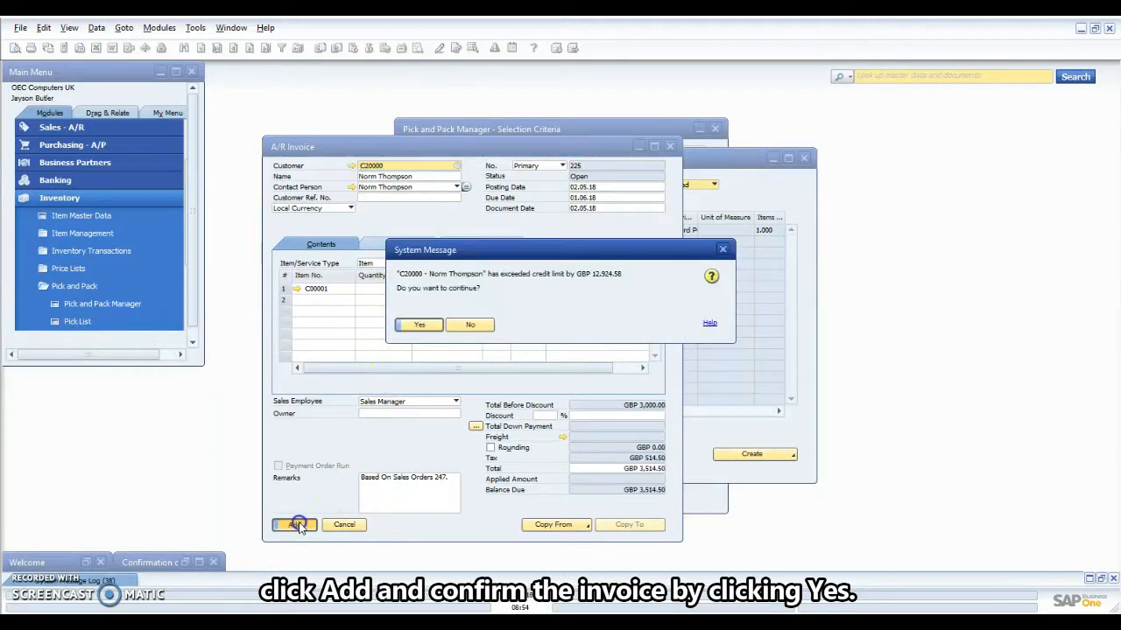
pyautogui.click(422, 327)
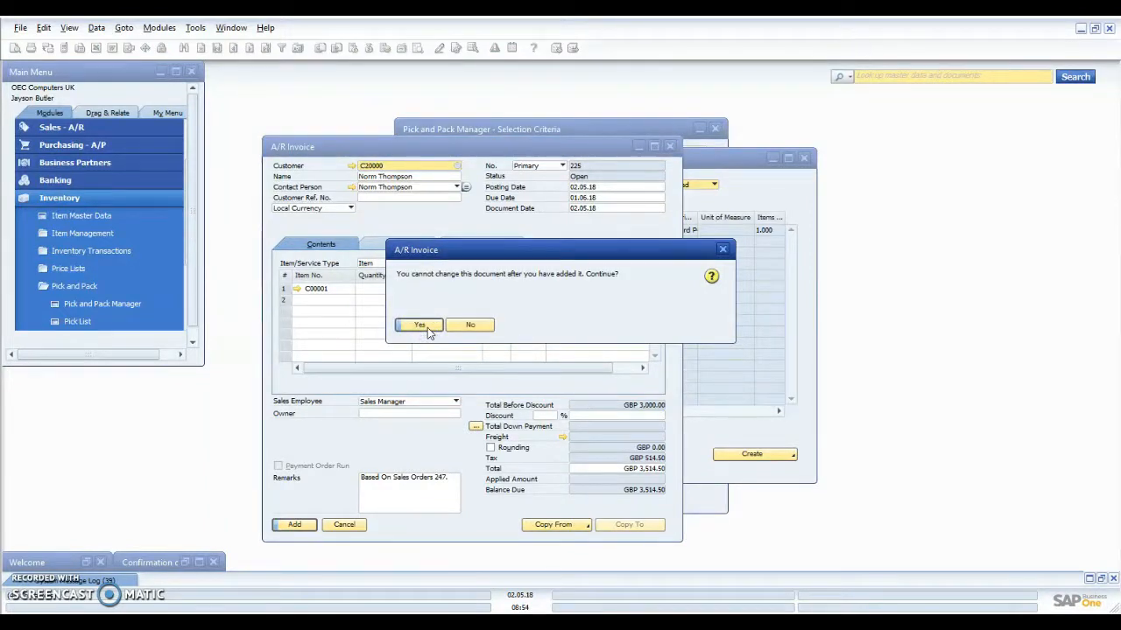
pyautogui.click(427, 331)
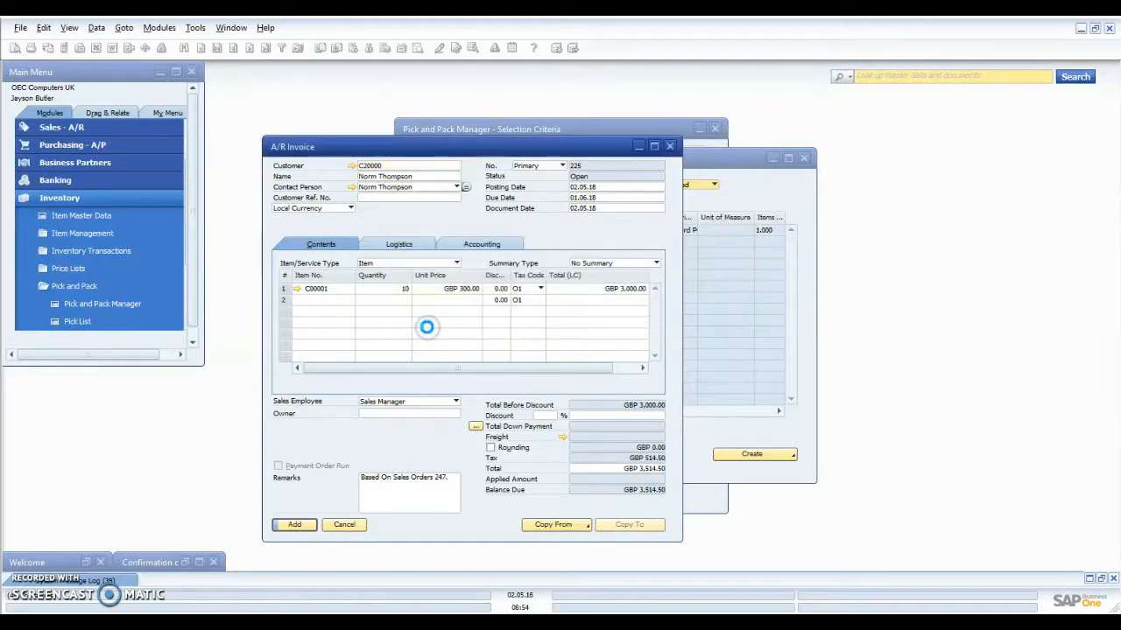